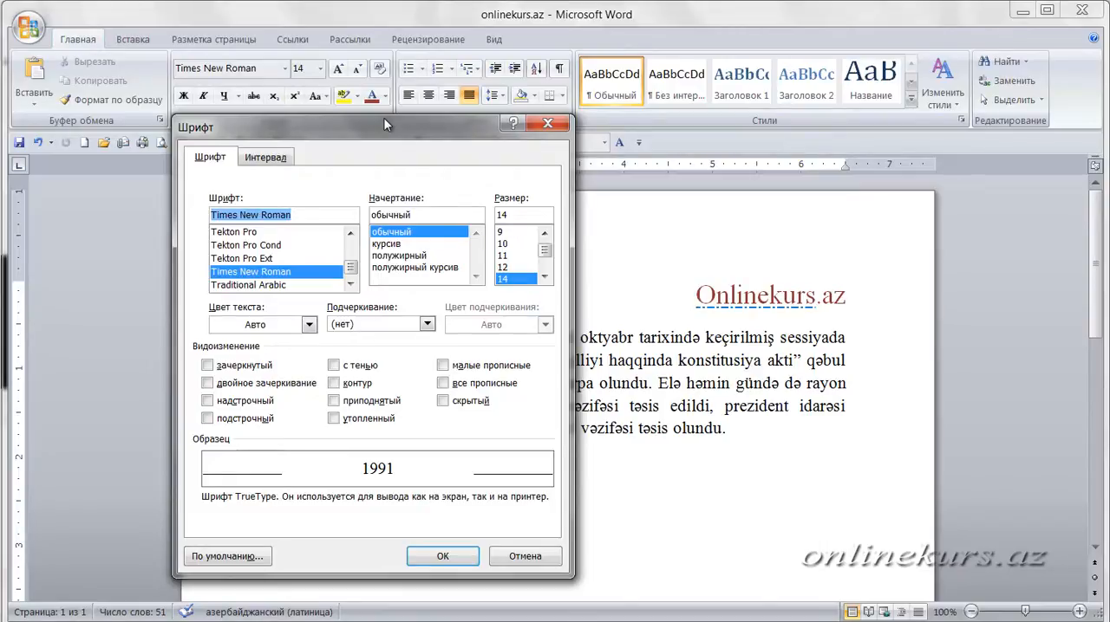
- Review the font, underline and character spacing (Интервал) settings for the text, and close the Font dialog without applying changes
{"action": "left_click", "coordinate": [253, 160]}
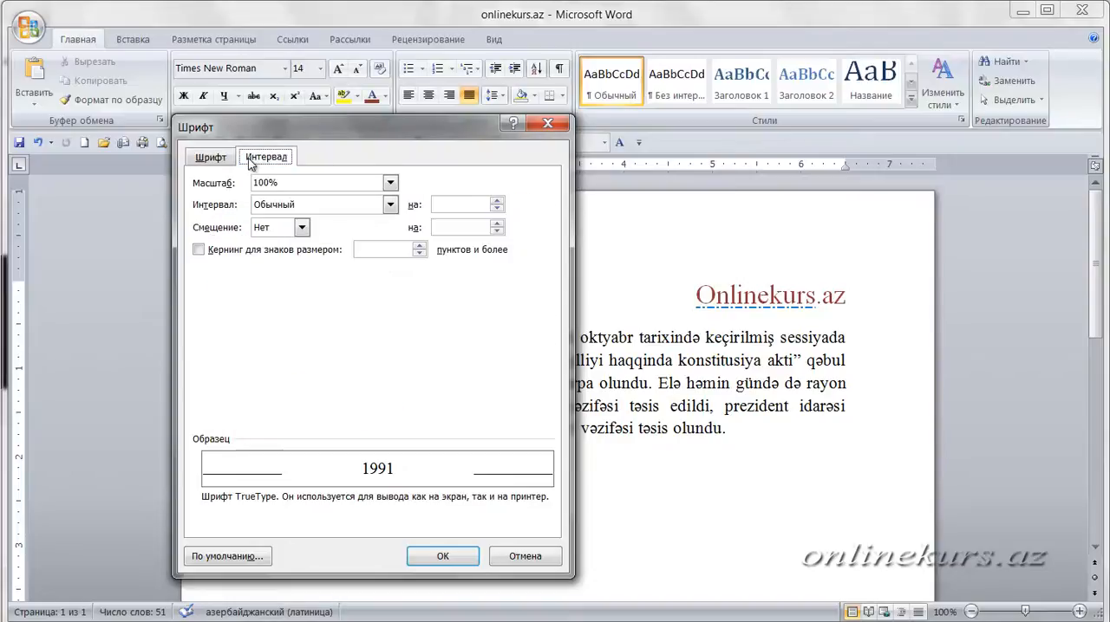
{"action": "left_click", "coordinate": [221, 161]}
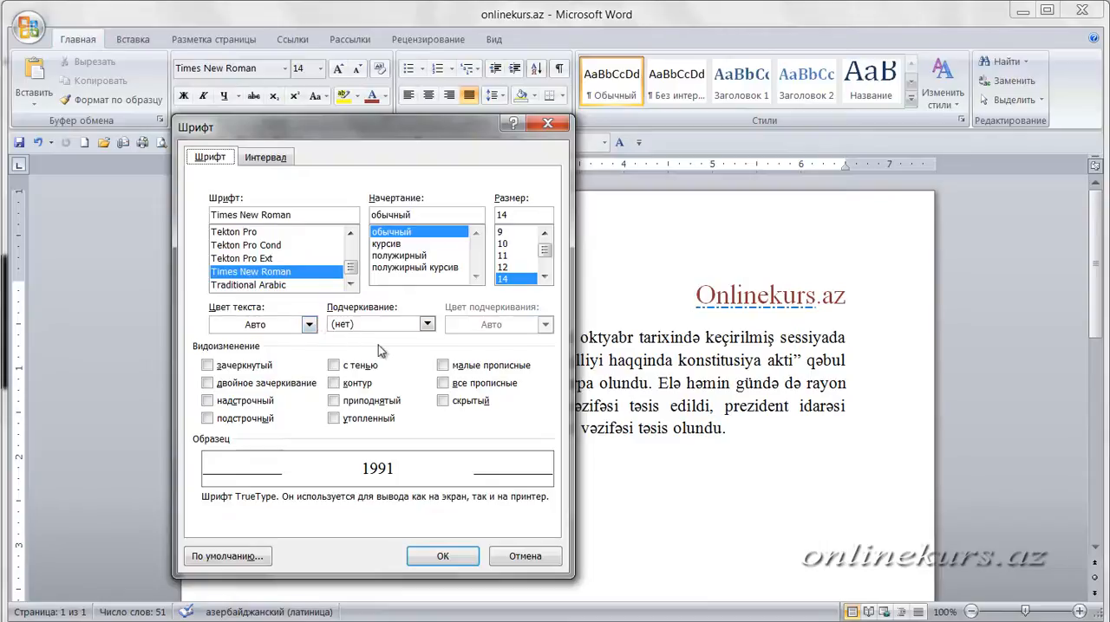
{"action": "left_click", "coordinate": [395, 326]}
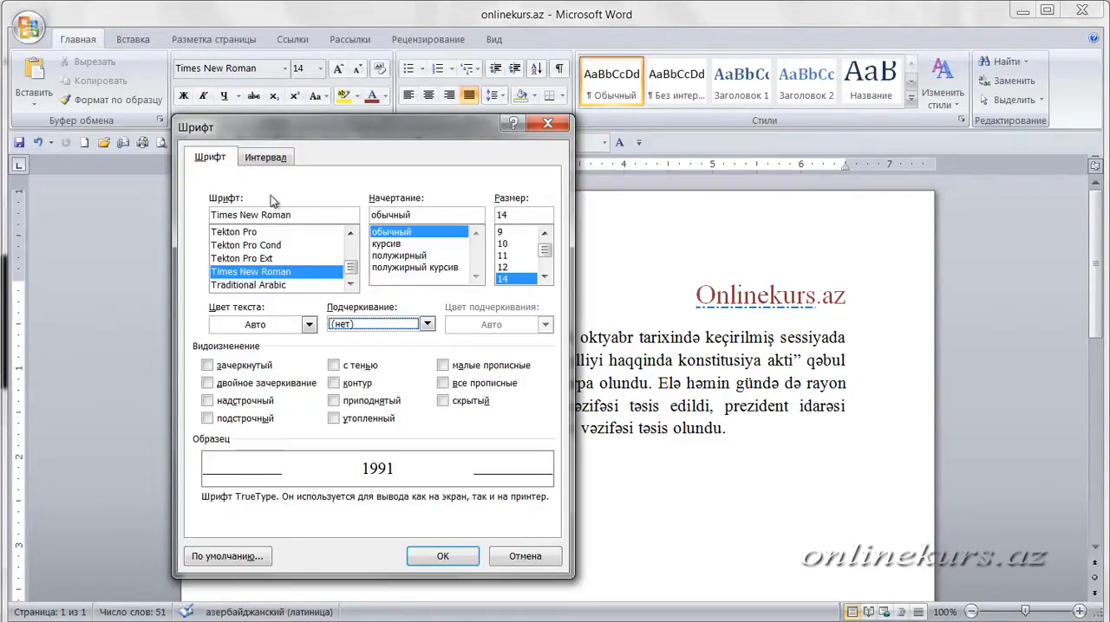
{"action": "left_click", "coordinate": [258, 160]}
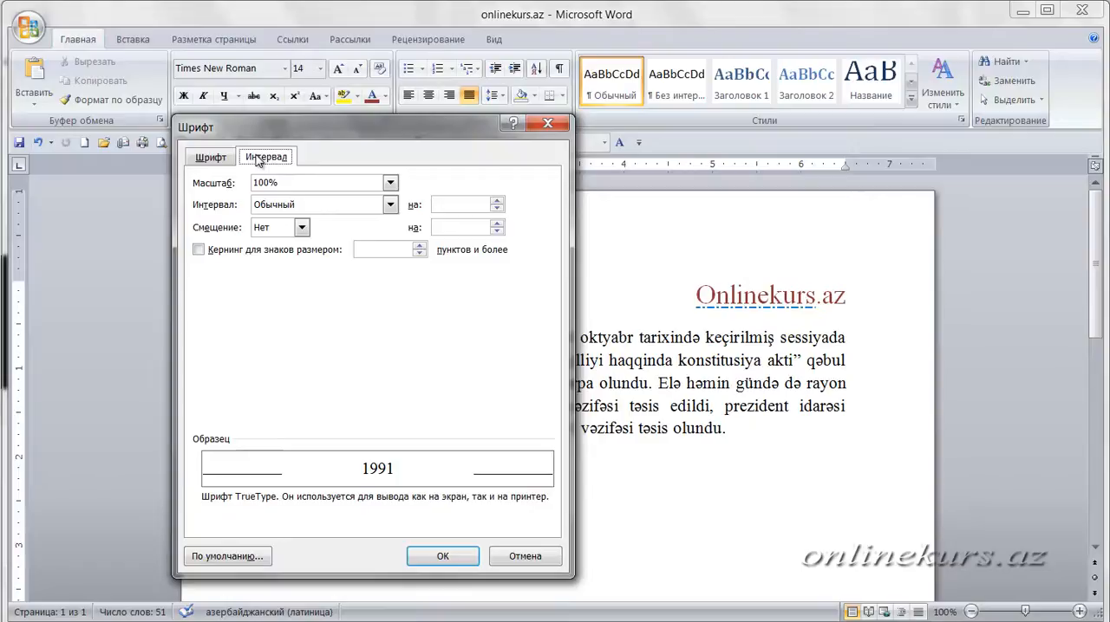
{"action": "left_click", "coordinate": [190, 163]}
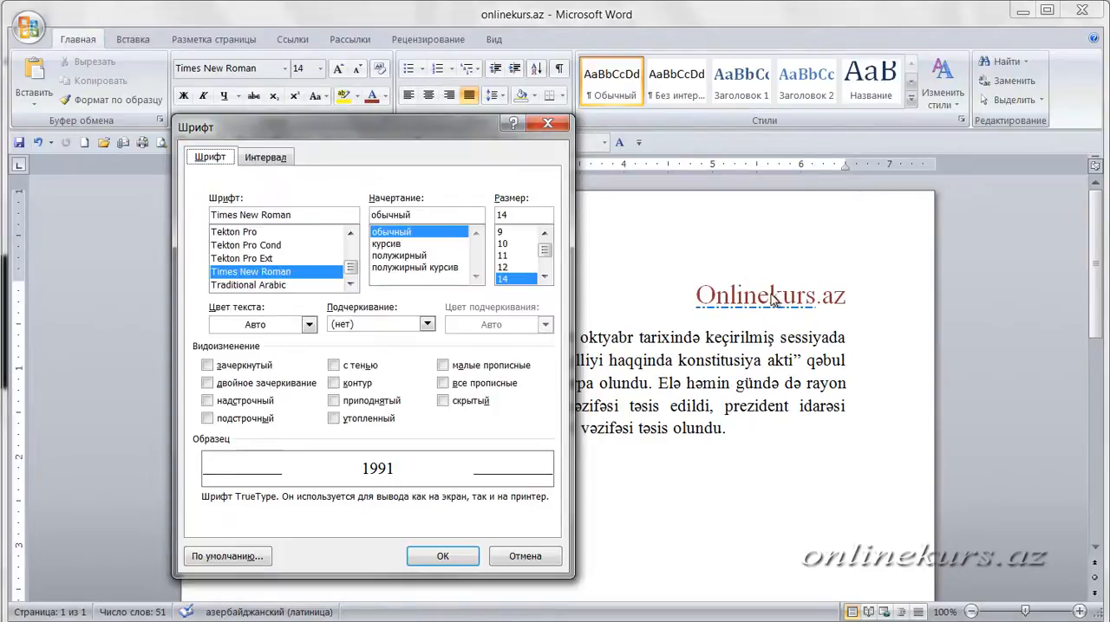
{"action": "left_click", "coordinate": [559, 125]}
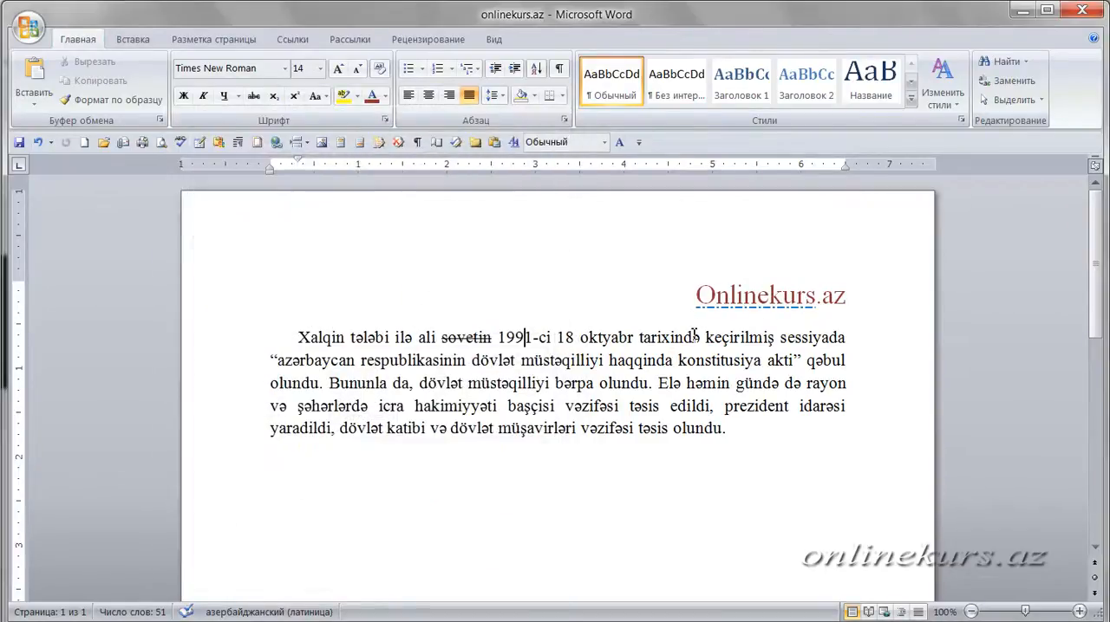
- Apply the shadow (с тенью) font effect to the "Onlinekurs.az" heading
{"action": "double_click", "coordinate": [756, 295]}
{"action": "triple_click", "coordinate": [756, 295]}
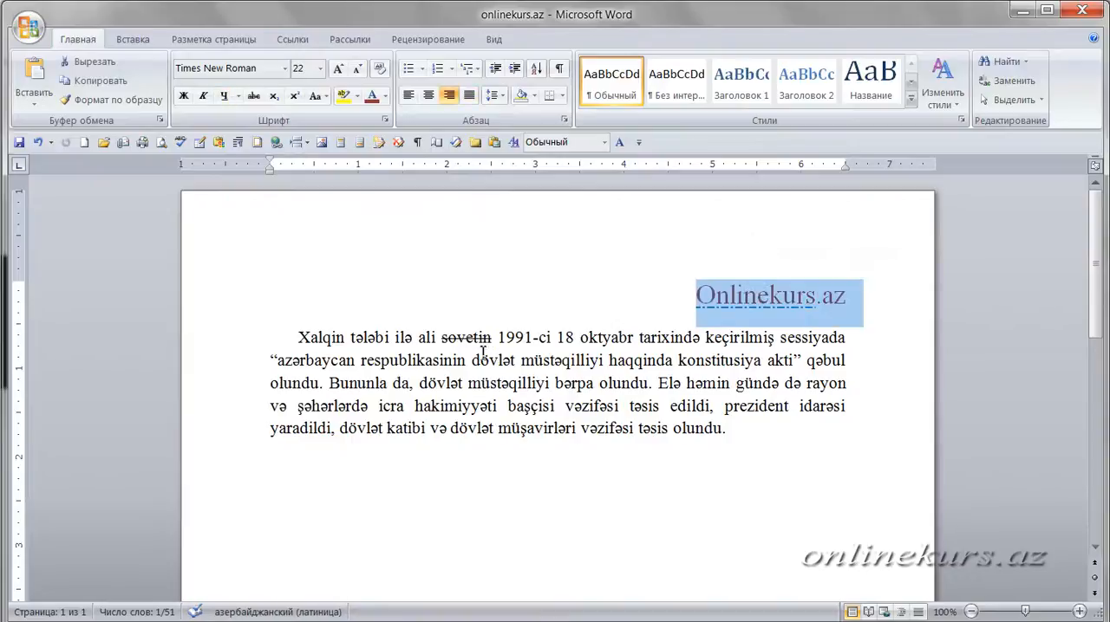
{"action": "left_click", "coordinate": [384, 120]}
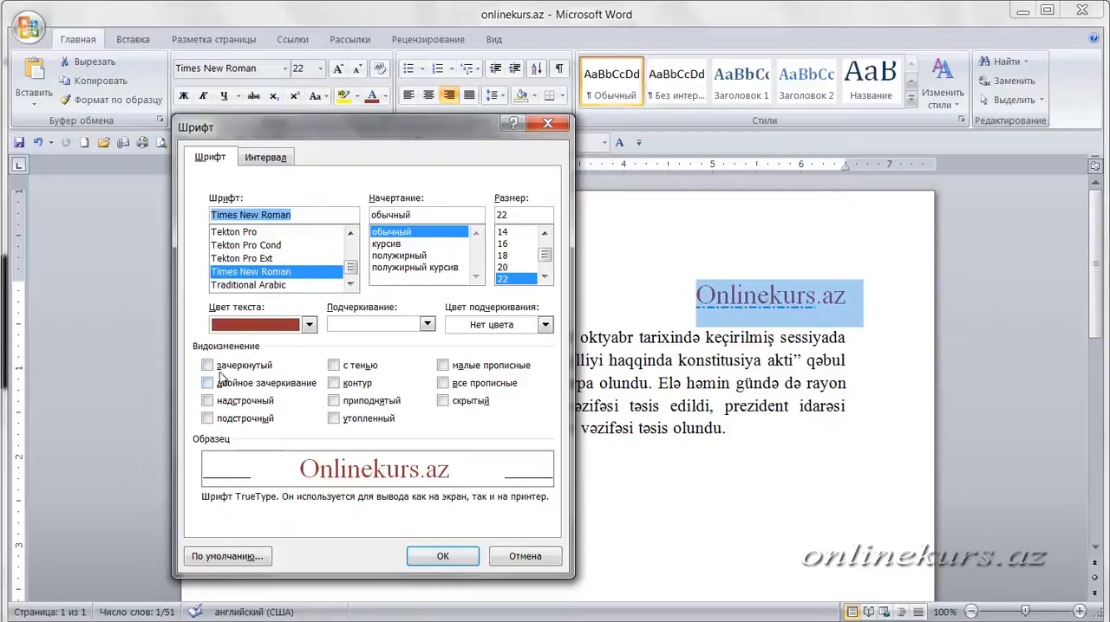
{"action": "left_click", "coordinate": [334, 366]}
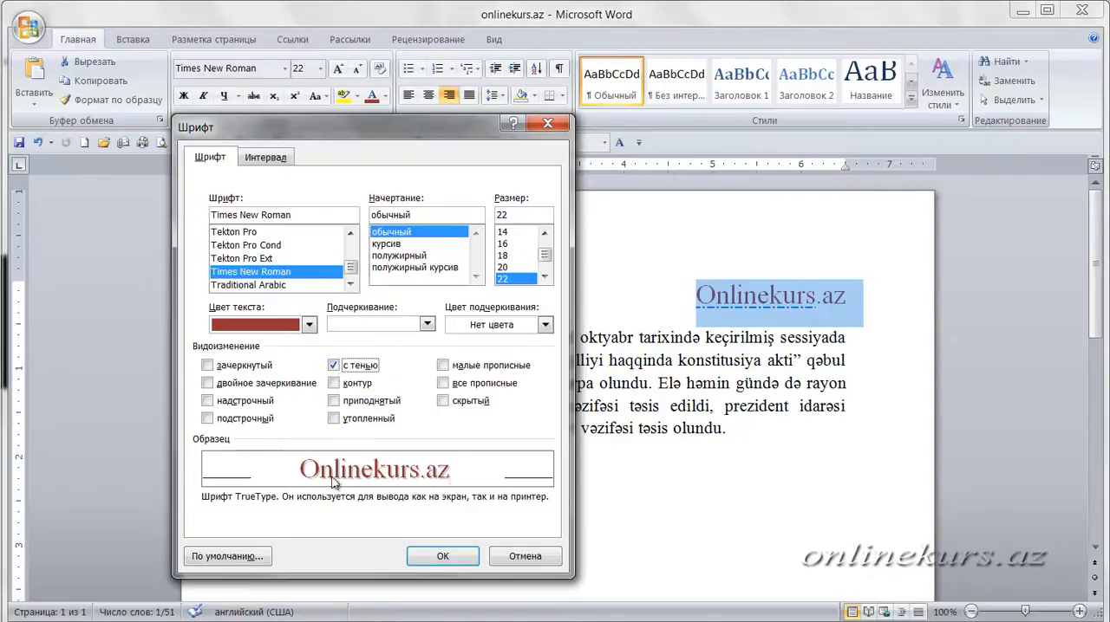
{"action": "left_click", "coordinate": [333, 366]}
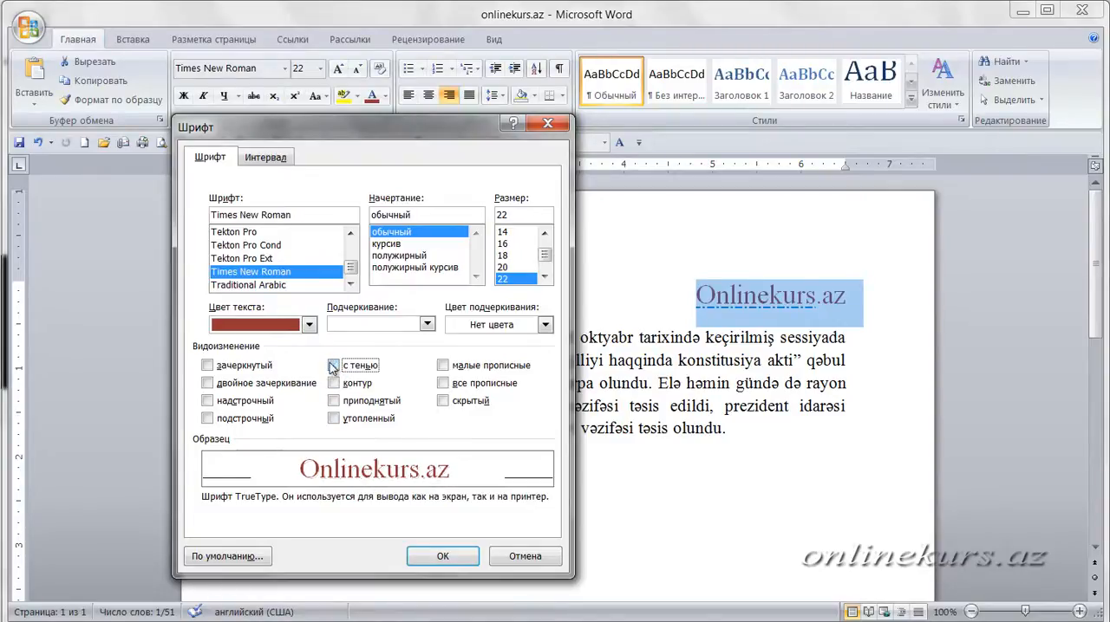
{"action": "left_click", "coordinate": [438, 555]}
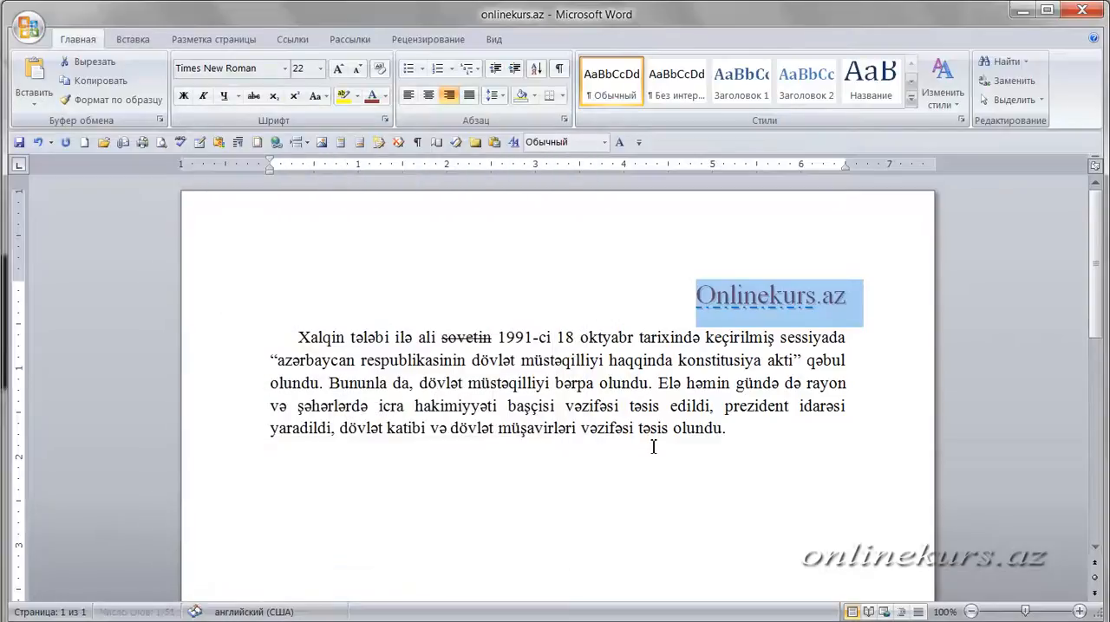
{"action": "left_click", "coordinate": [627, 240]}
- Replace the shadow effect on the "Onlinekurs.az" heading with the outline (контур) effect
{"action": "left_click_drag", "start_coordinate": [859, 297], "coordinate": [695, 304]}
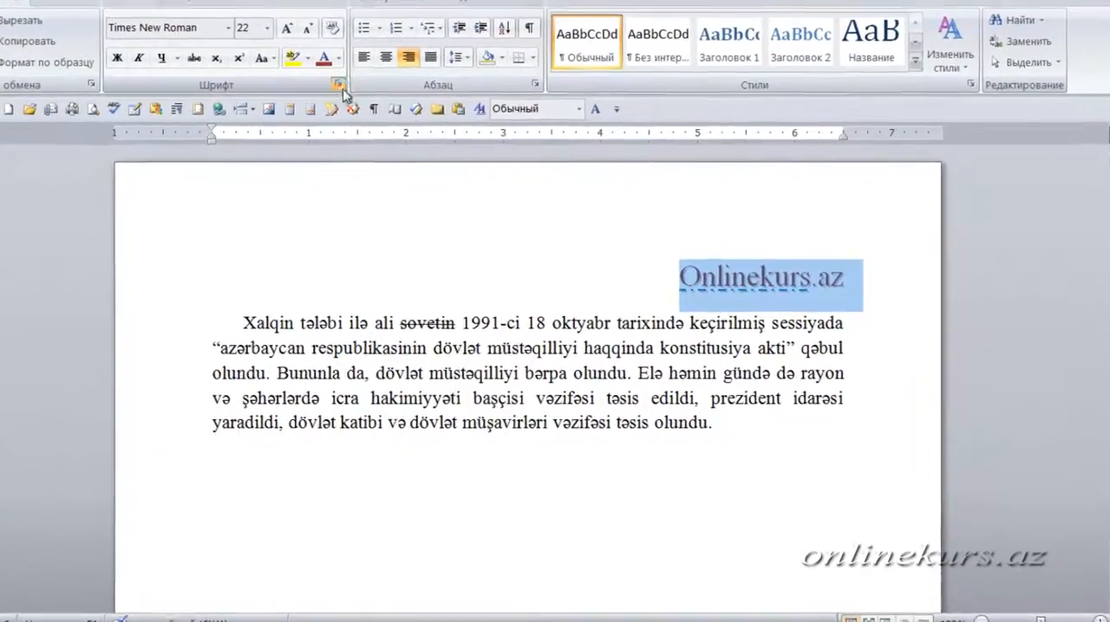
{"action": "left_click", "coordinate": [340, 86]}
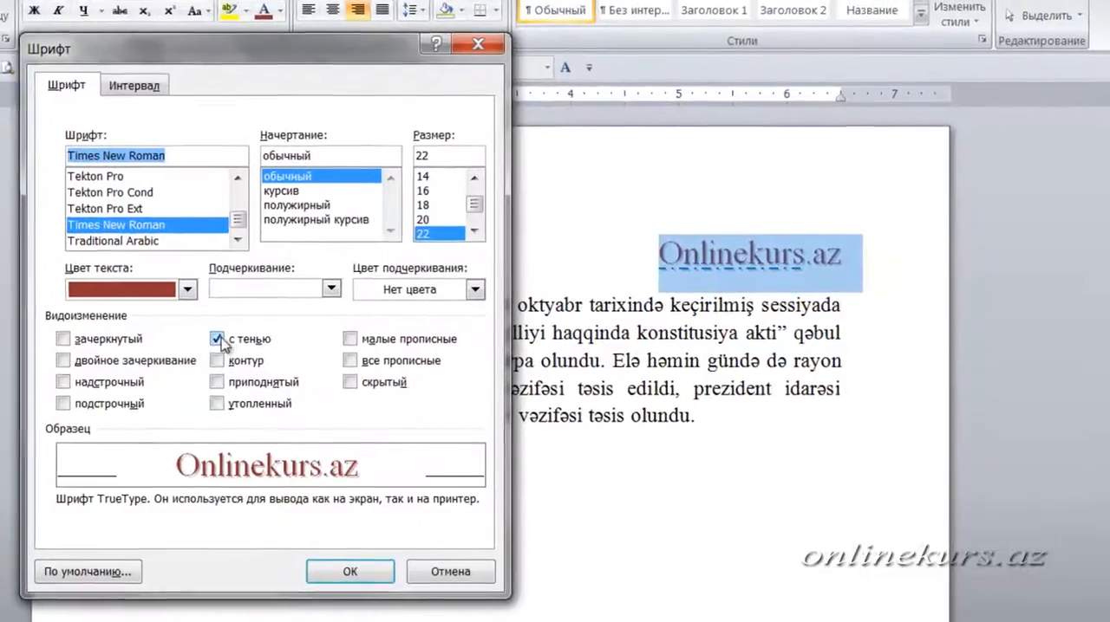
{"action": "left_click", "coordinate": [281, 353]}
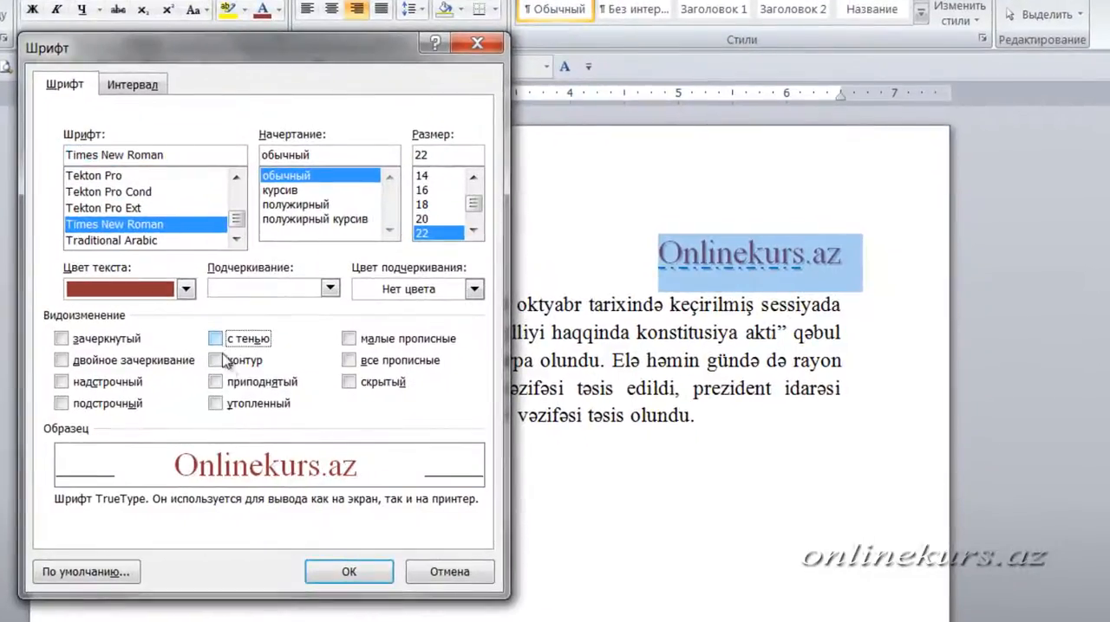
{"action": "left_click", "coordinate": [215, 361]}
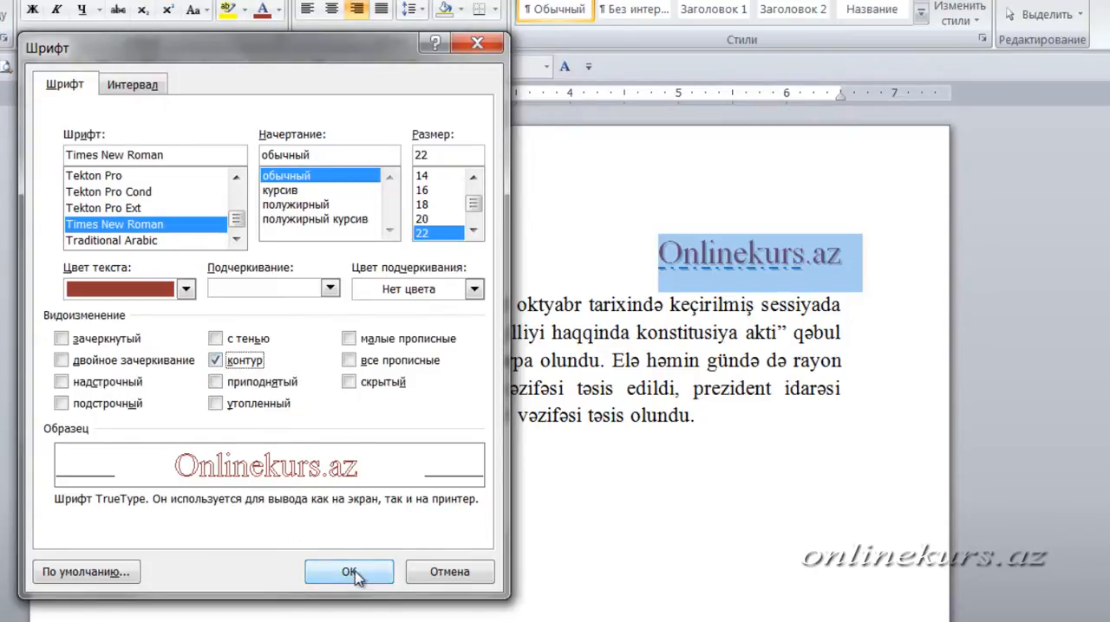
{"action": "left_click", "coordinate": [354, 576]}
{"action": "left_click", "coordinate": [607, 260]}
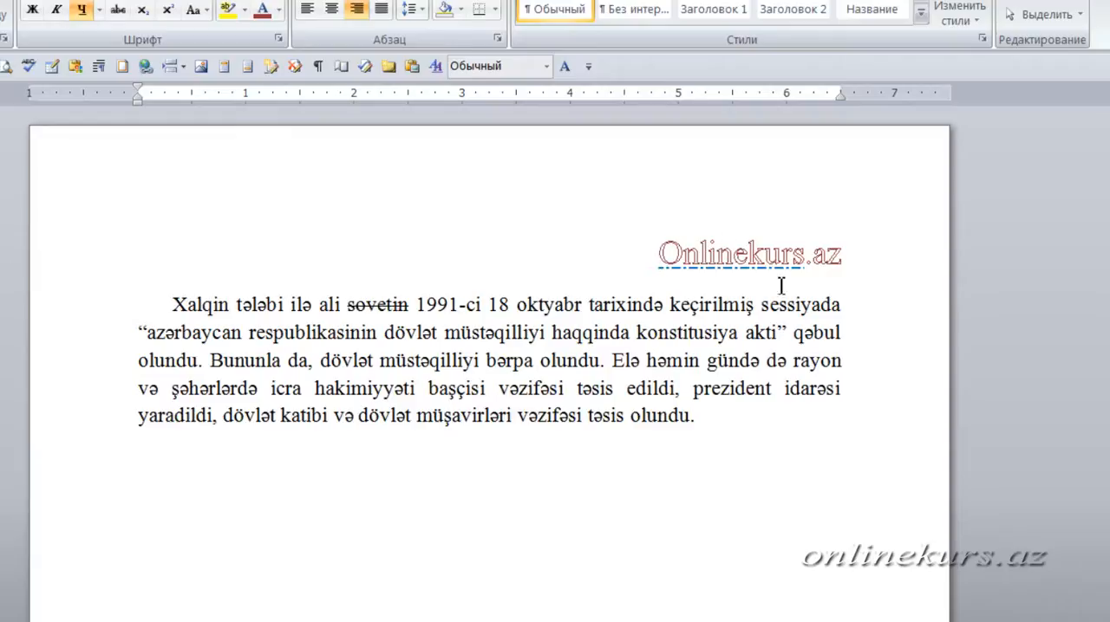
- Try out strikethrough, double strikethrough, superscript and subscript on the "Onlinekurs.az" heading in the Font dialog preview, clearing each one again
{"action": "left_click_drag", "start_coordinate": [845, 260], "coordinate": [632, 272]}
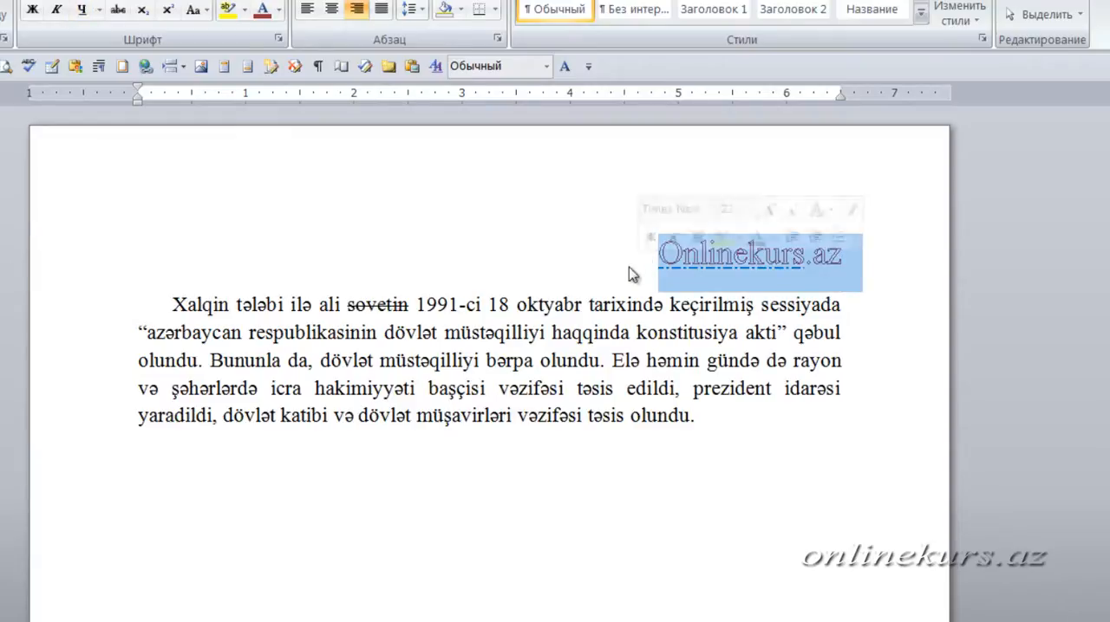
{"action": "left_click", "coordinate": [279, 40]}
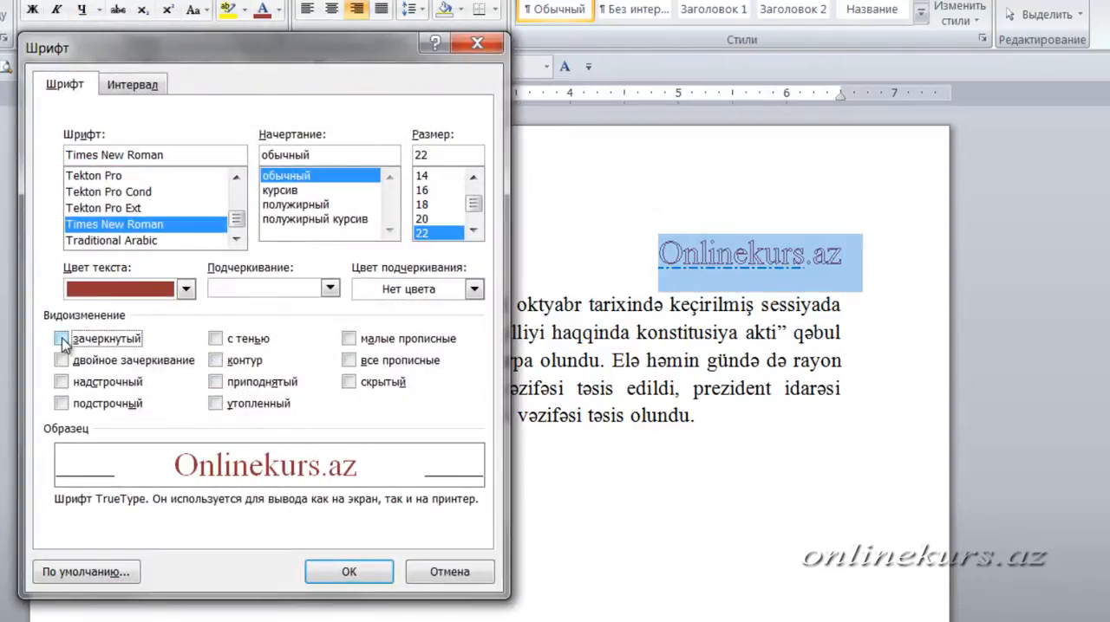
{"action": "left_click", "coordinate": [62, 341]}
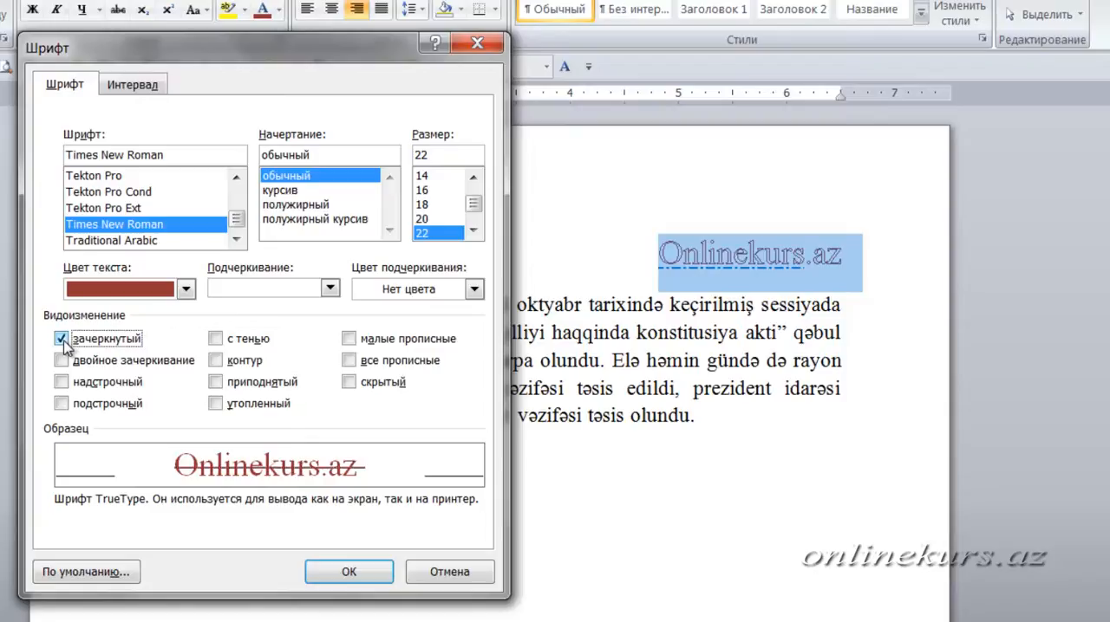
{"action": "left_click", "coordinate": [62, 340]}
{"action": "left_click", "coordinate": [61, 361]}
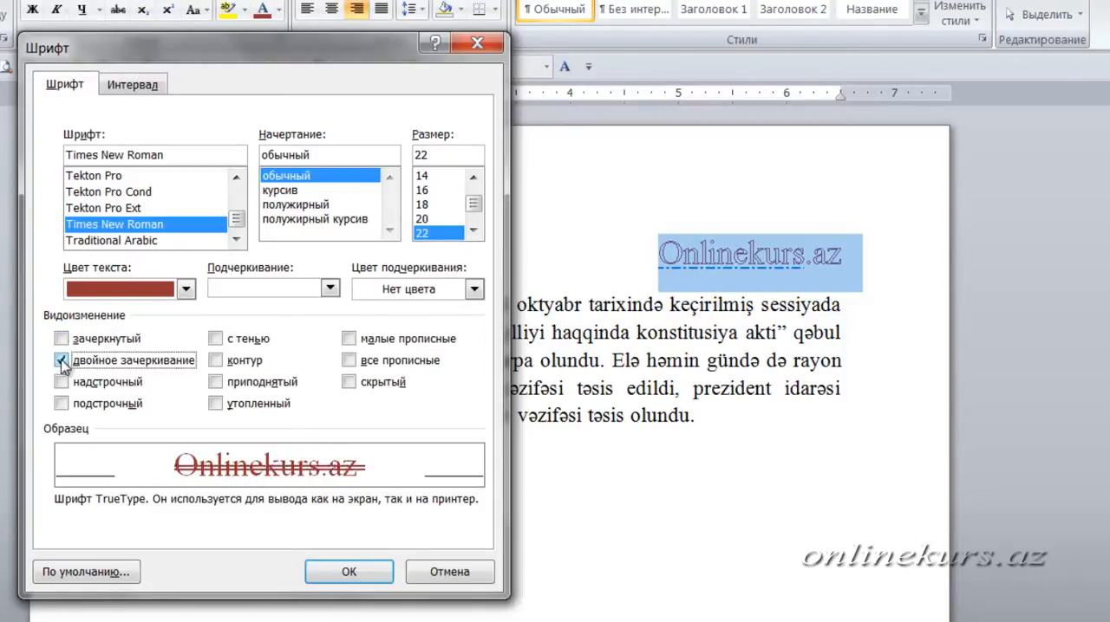
{"action": "left_click", "coordinate": [61, 361]}
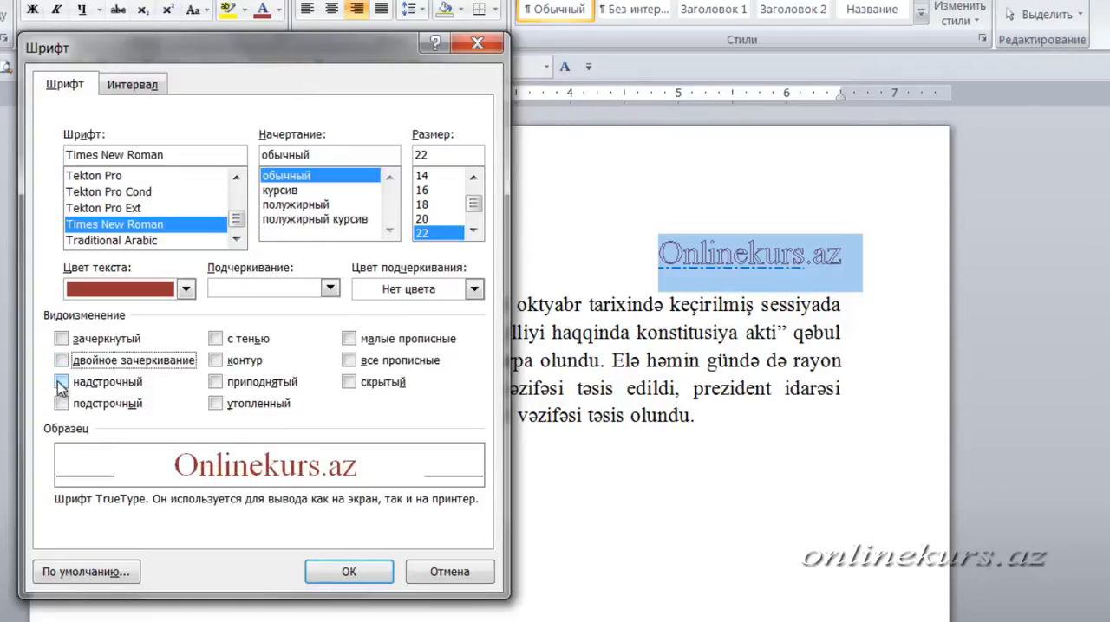
{"action": "left_click", "coordinate": [61, 383]}
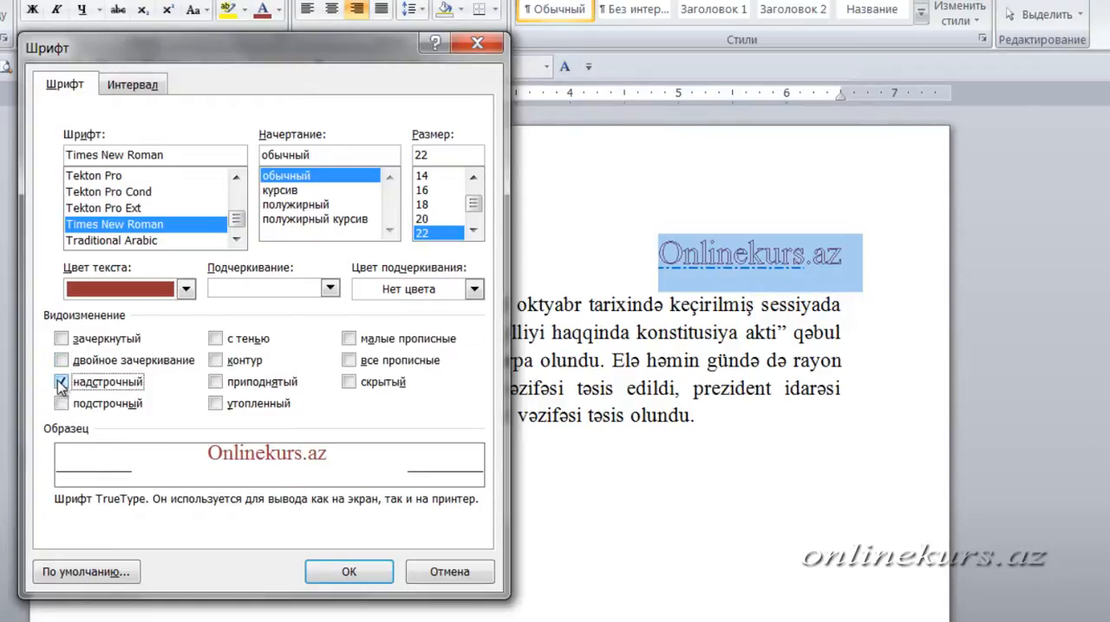
{"action": "left_click", "coordinate": [62, 404]}
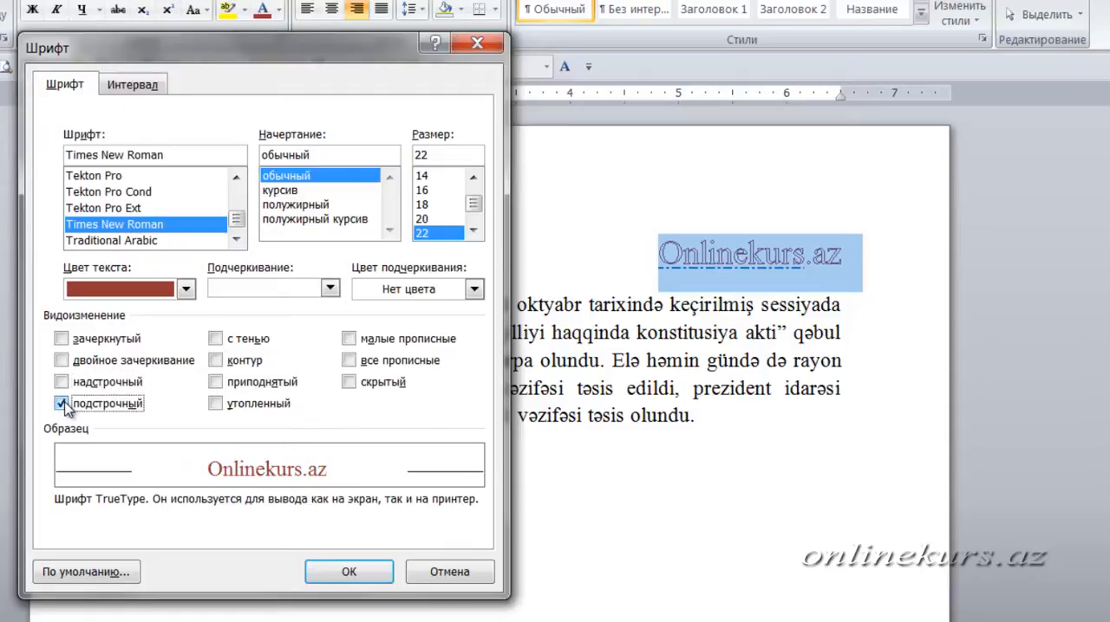
{"action": "left_click", "coordinate": [62, 404]}
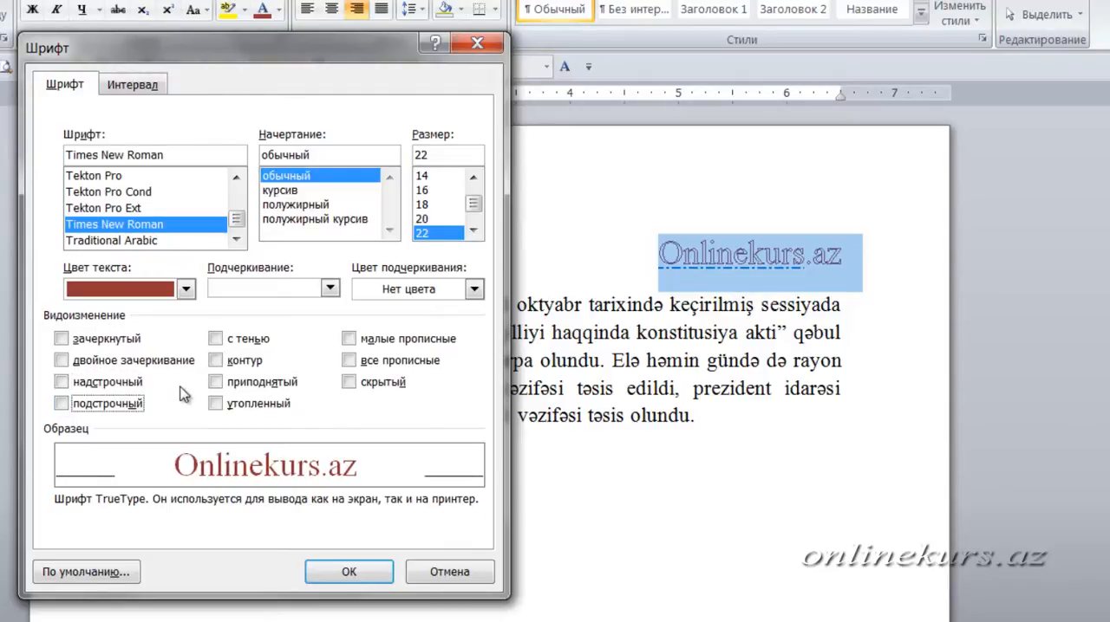
- Try out small caps (малые прописные) and all caps (все прописные) on the heading, leaving both effects off
{"action": "left_click", "coordinate": [349, 339]}
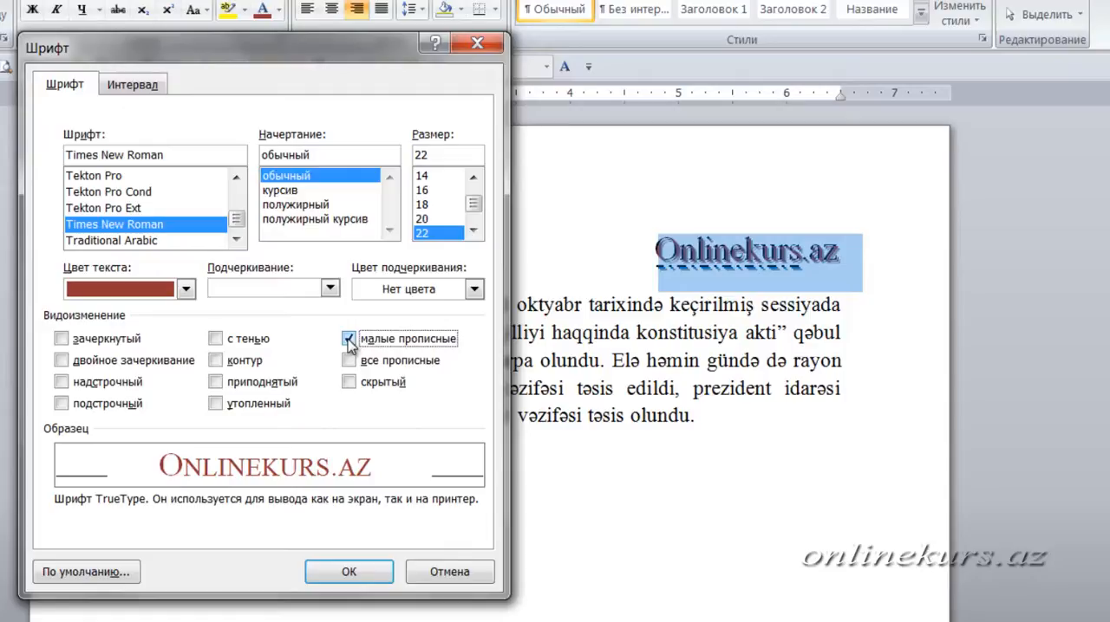
{"action": "left_click", "coordinate": [349, 340]}
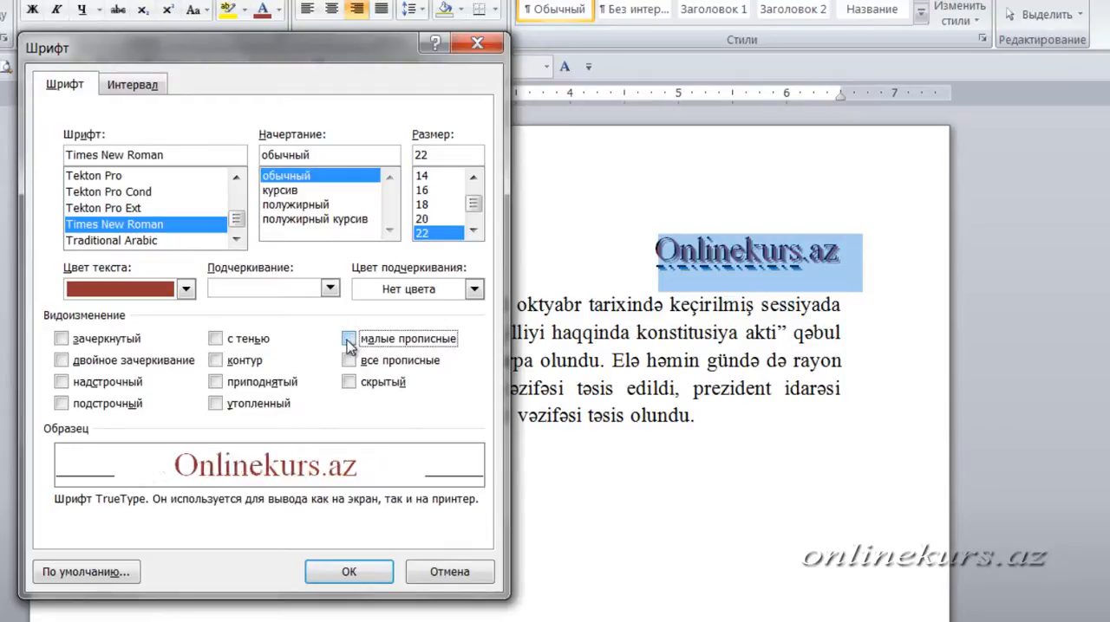
{"action": "left_click", "coordinate": [348, 362]}
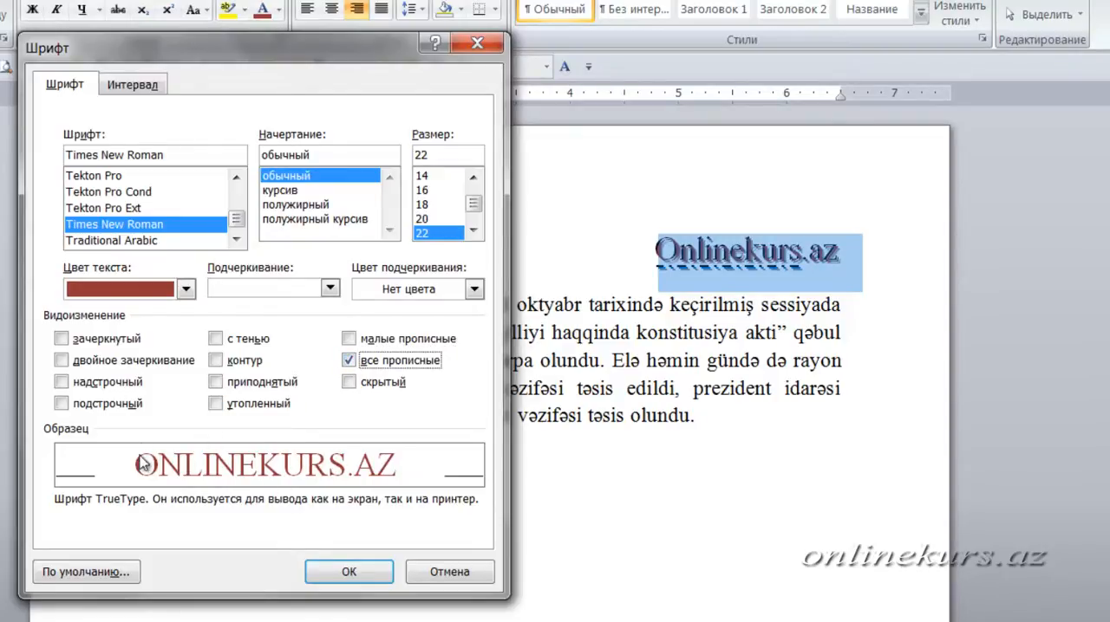
{"action": "left_click", "coordinate": [348, 361]}
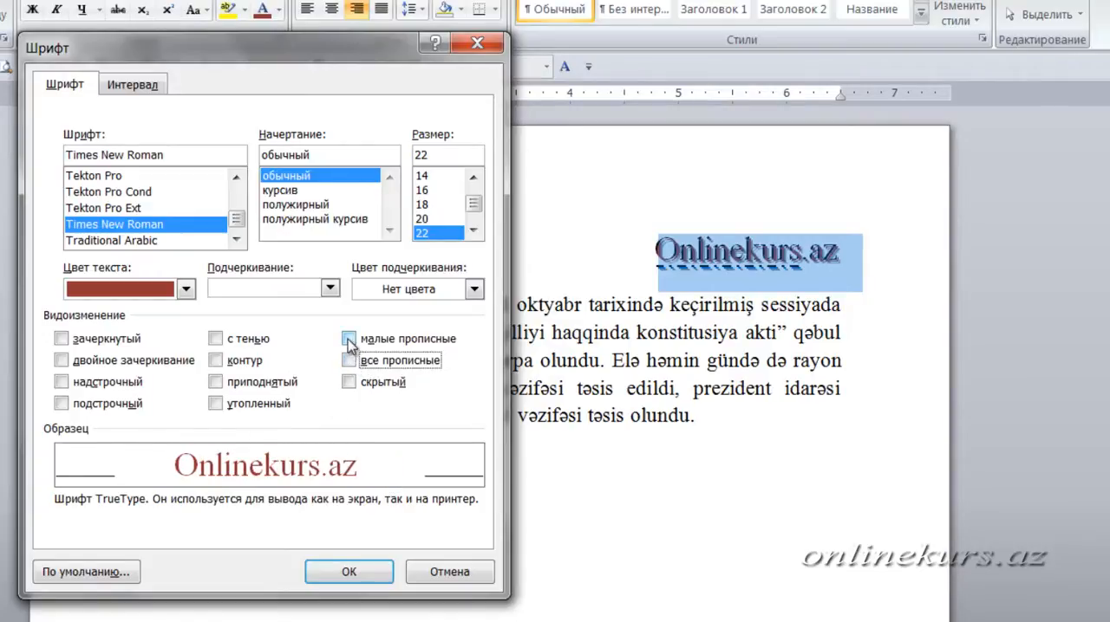
{"action": "left_click", "coordinate": [348, 339]}
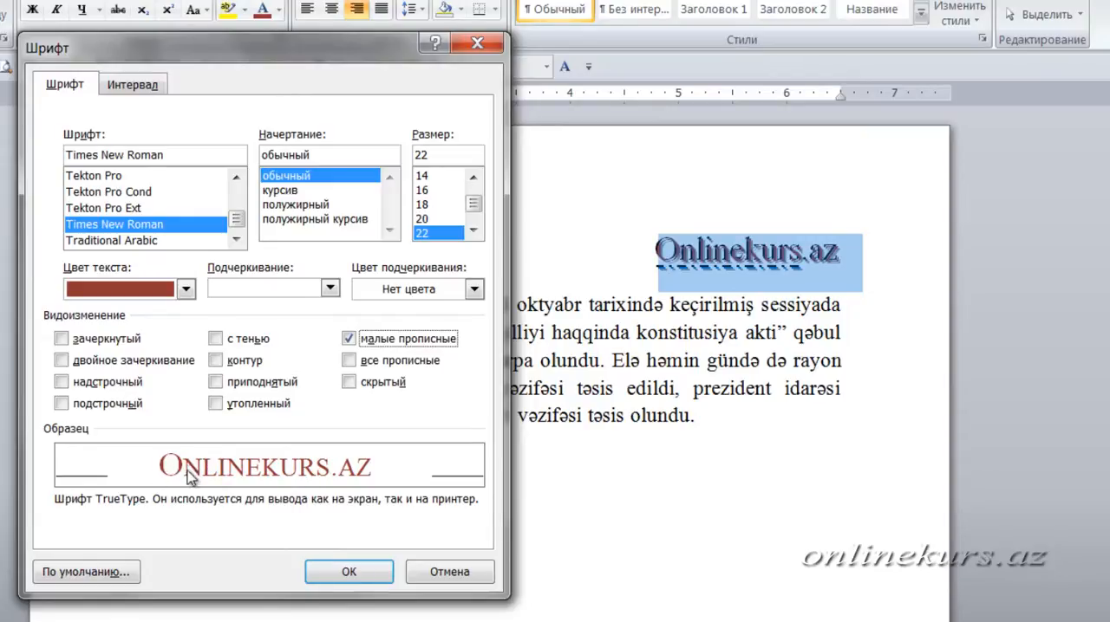
{"action": "left_click", "coordinate": [357, 340]}
- Hide the "Onlinekurs.az" heading with the hidden (скрытый) font effect and toggle the display of formatting marks
{"action": "left_click", "coordinate": [352, 384]}
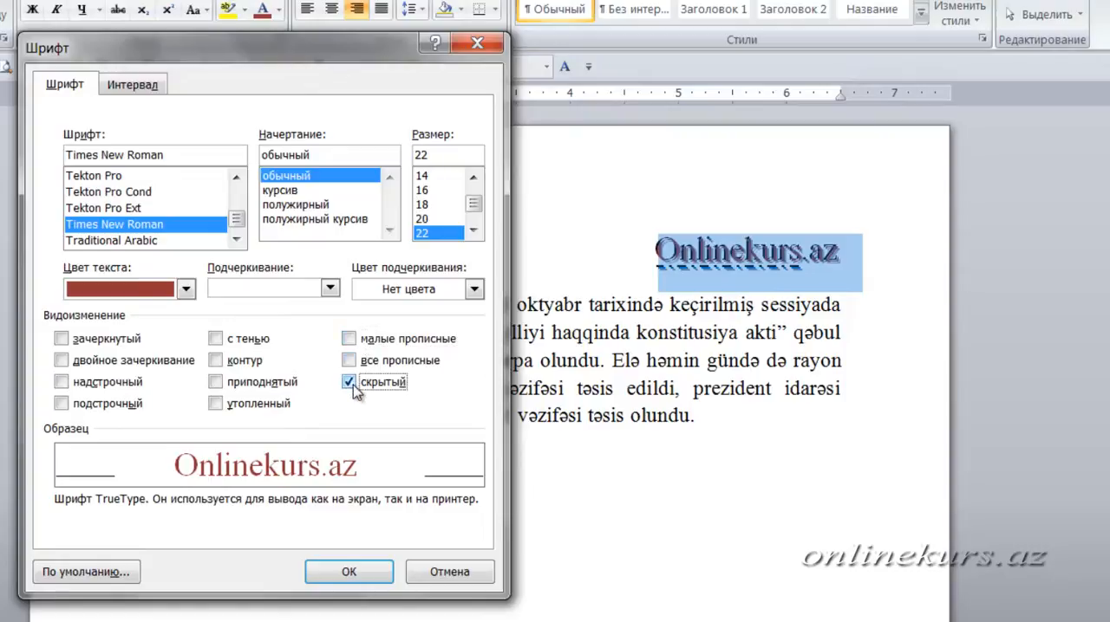
{"action": "left_click", "coordinate": [362, 573]}
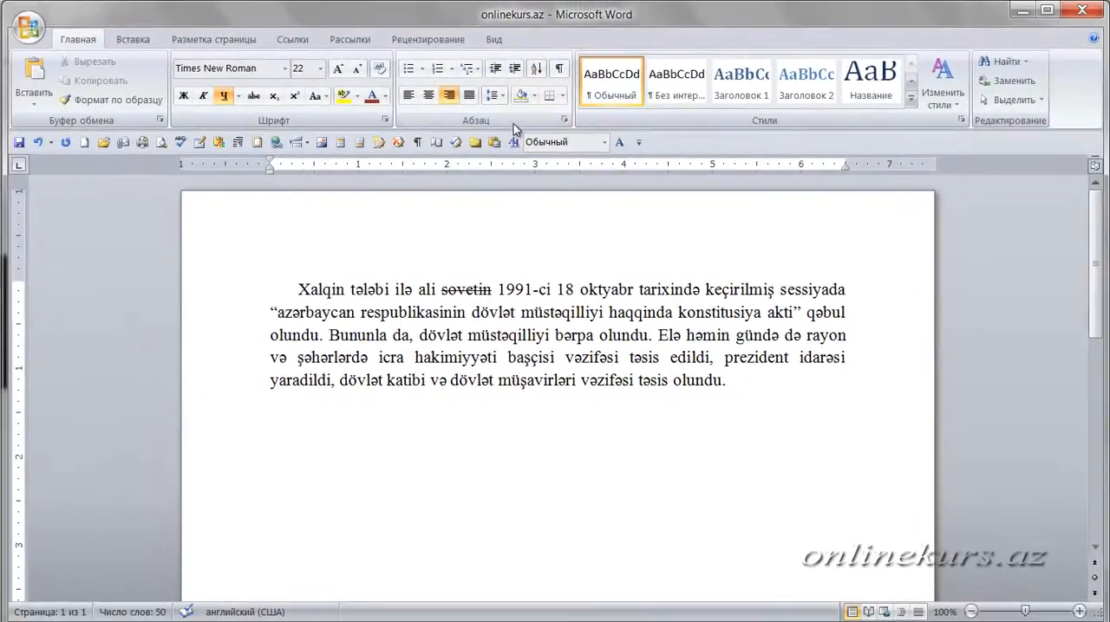
{"action": "left_click", "coordinate": [559, 69]}
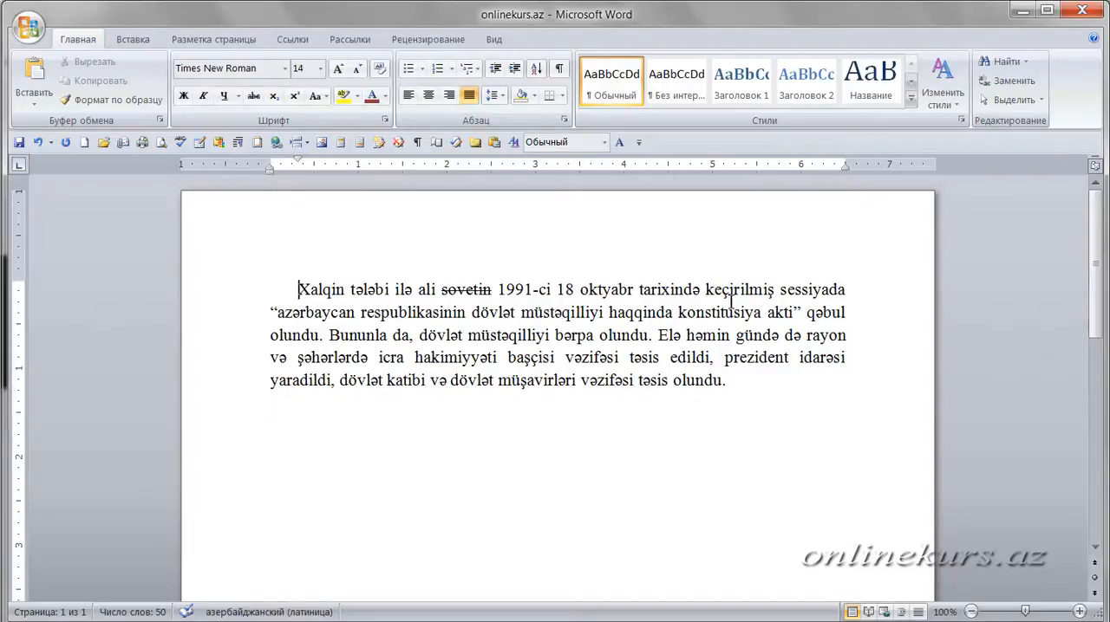
- Set the character scale (Масштаб) of the whole body paragraph to 200% in the Font dialog's character spacing settings
{"action": "left_click_drag", "start_coordinate": [297, 290], "coordinate": [780, 397]}
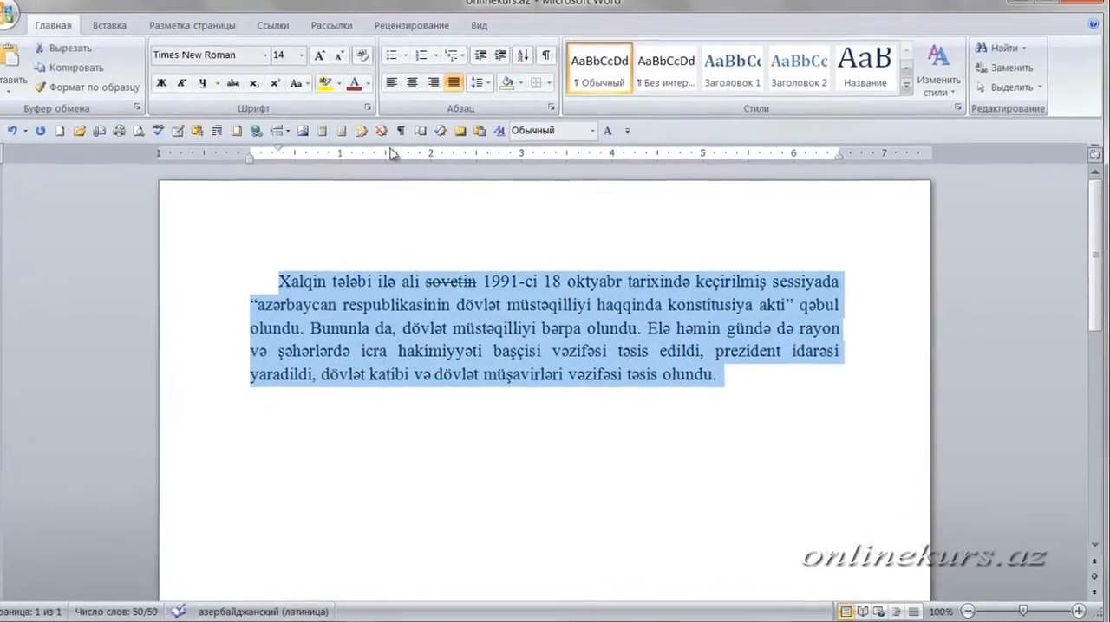
{"action": "left_click", "coordinate": [384, 120]}
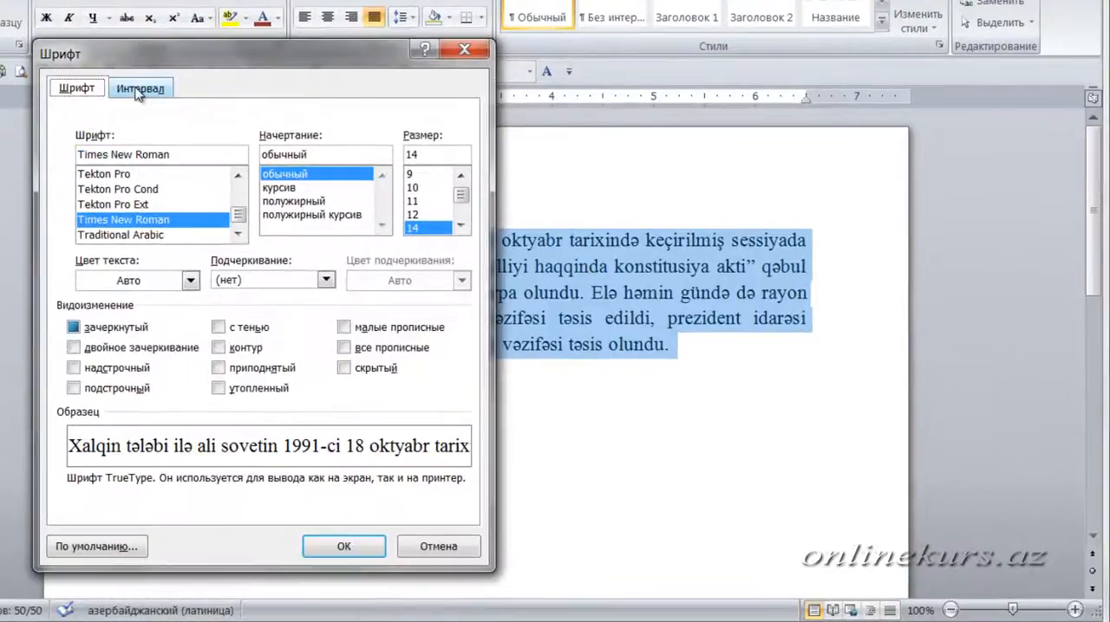
{"action": "left_click", "coordinate": [170, 106]}
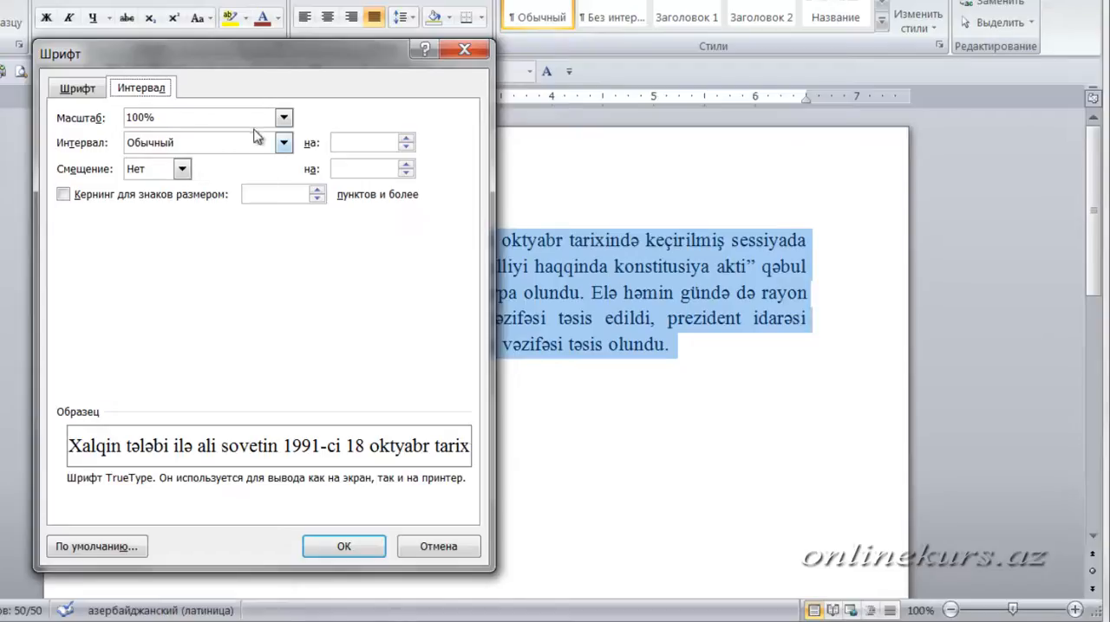
{"action": "left_click", "coordinate": [285, 119]}
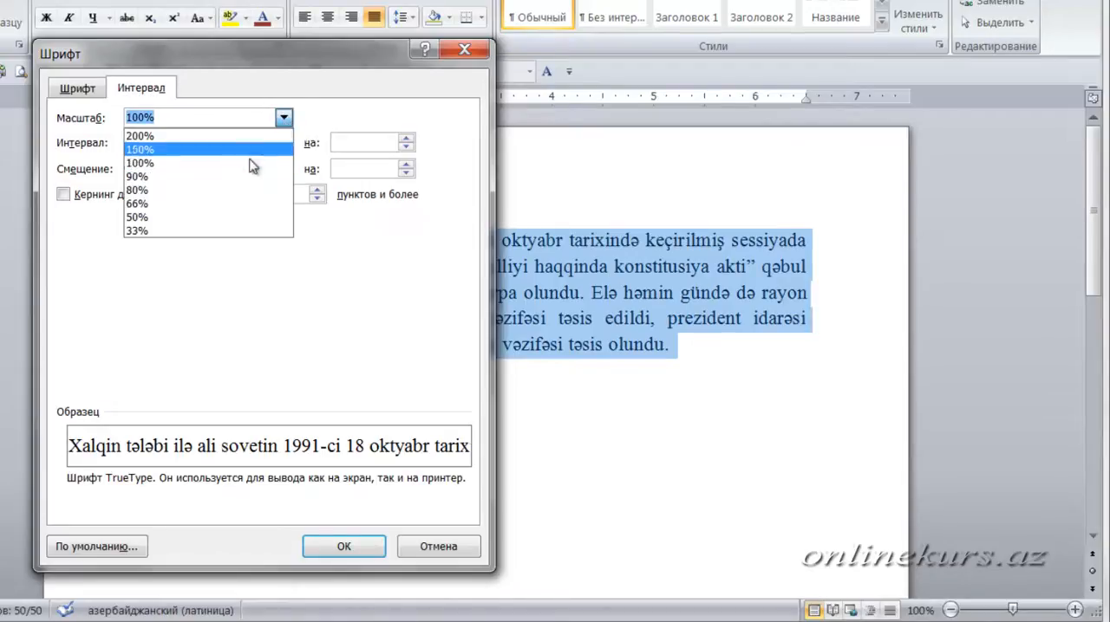
{"action": "left_click", "coordinate": [230, 136]}
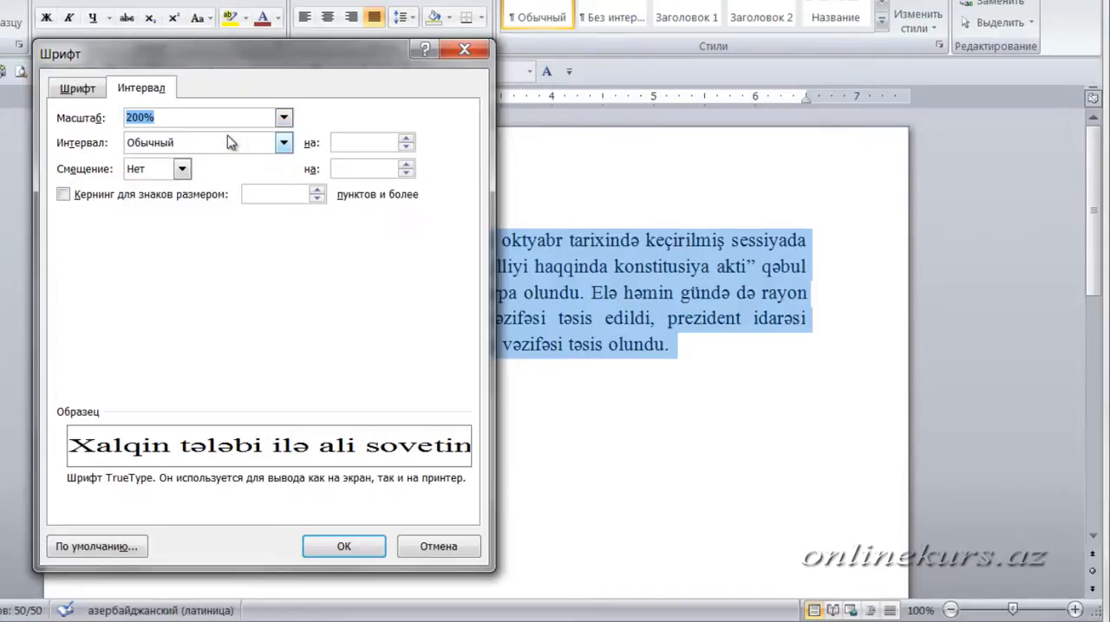
{"action": "left_click", "coordinate": [357, 548]}
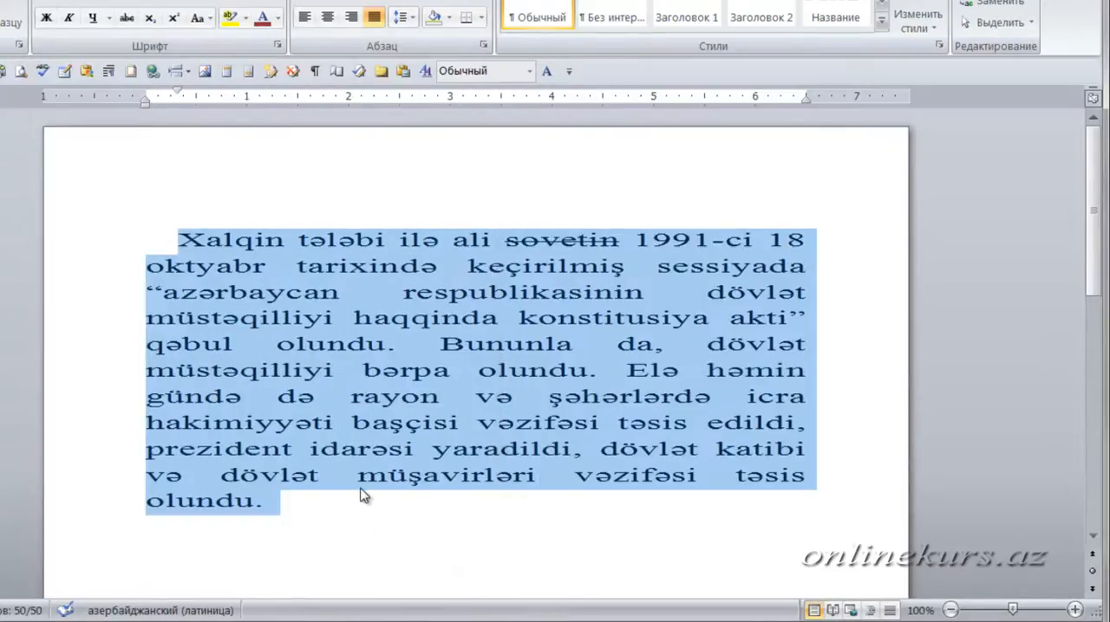
{"action": "left_click", "coordinate": [431, 449]}
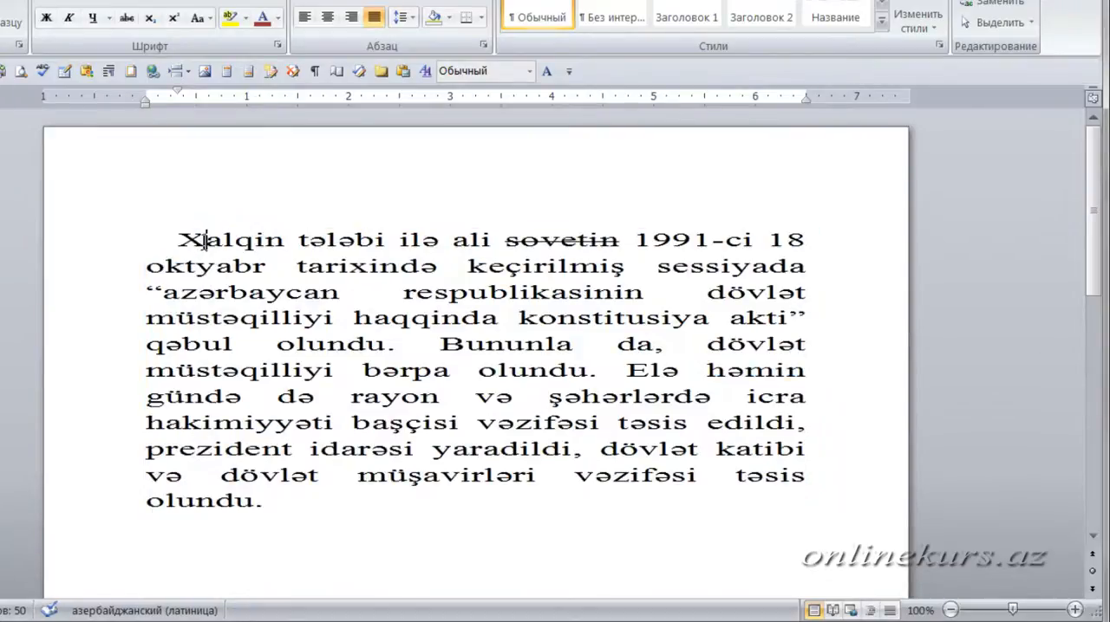
- Set the character scale of the single word "oktyabr" in the second line to 150%
{"action": "mouse_move", "coordinate": [206, 242]}
{"action": "left_mouse_down"}
{"action": "mouse_move", "coordinate": [185, 246]}
{"action": "mouse_move", "coordinate": [215, 242]}
{"action": "left_mouse_up"}
{"action": "left_click", "coordinate": [234, 268]}
{"action": "left_click", "coordinate": [278, 44]}
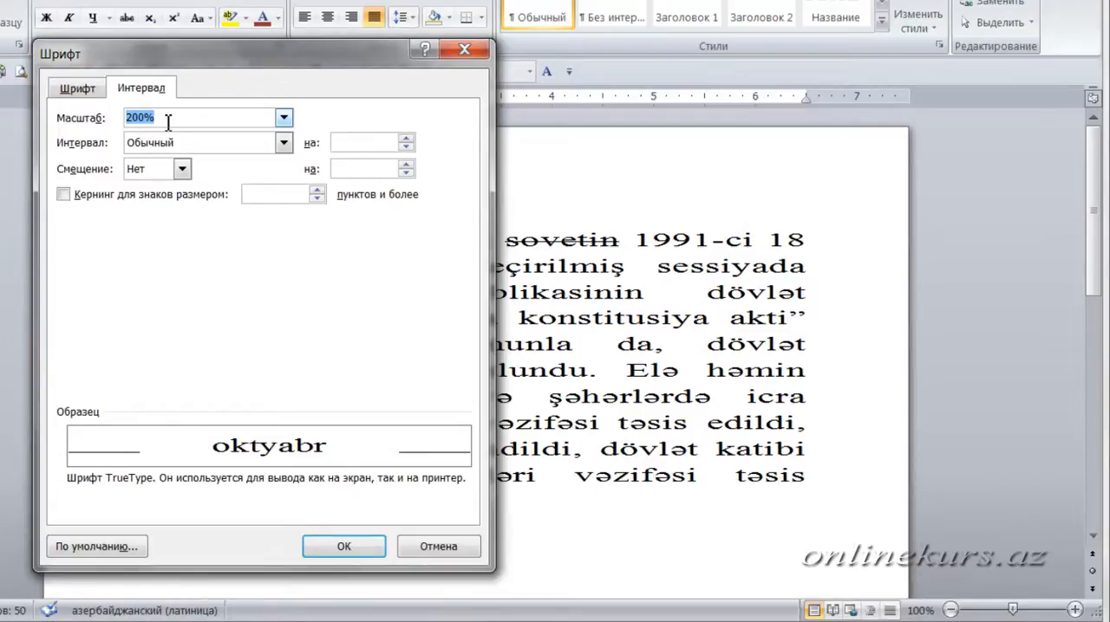
{"action": "type", "text": "150"}
{"action": "key", "text": "Return"}
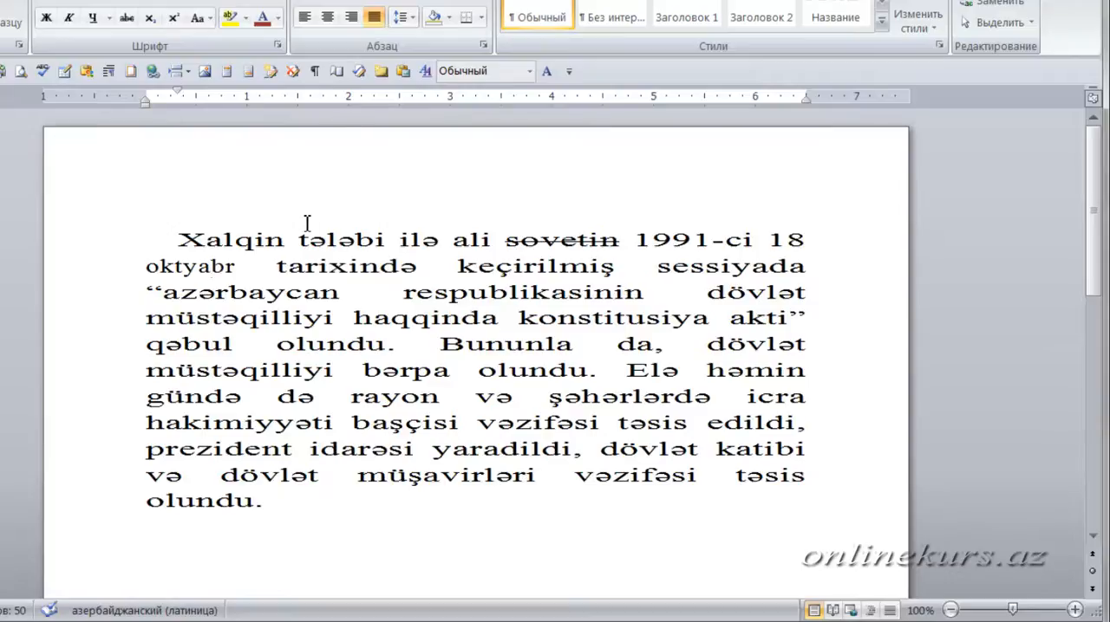
- Compare the letter widths of "oktyabr" with those of neighbouring words such as "Xalqin tələbi" and "tarixində" by selecting them
{"action": "left_click_drag", "start_coordinate": [179, 241], "coordinate": [328, 236]}
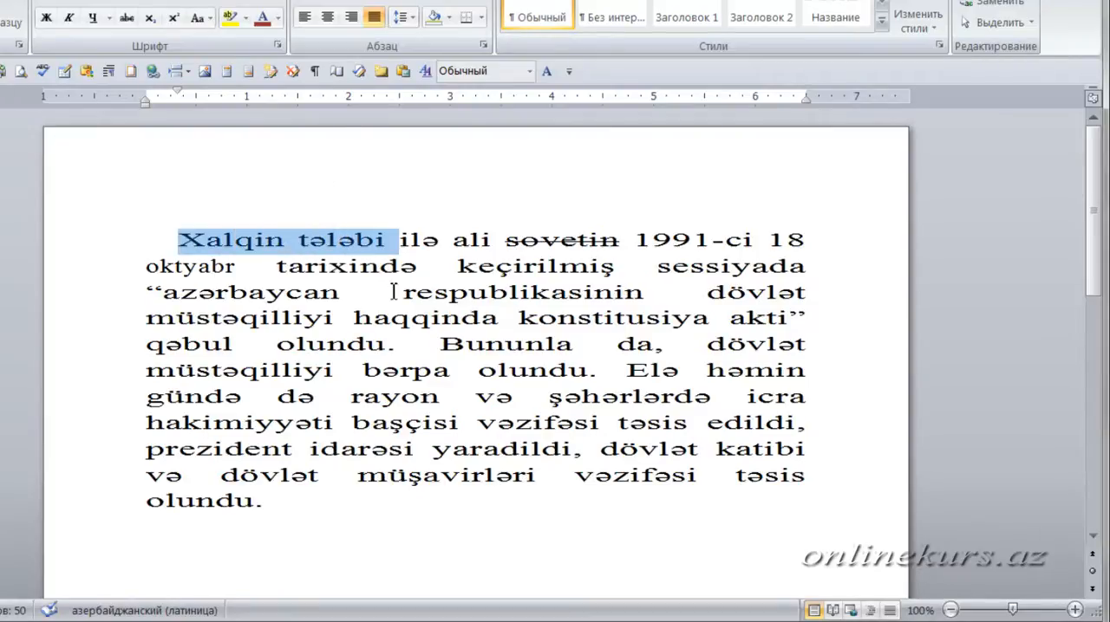
{"action": "double_click", "coordinate": [378, 266]}
{"action": "double_click", "coordinate": [265, 293]}
{"action": "left_click_drag", "start_coordinate": [198, 267], "coordinate": [211, 267]}
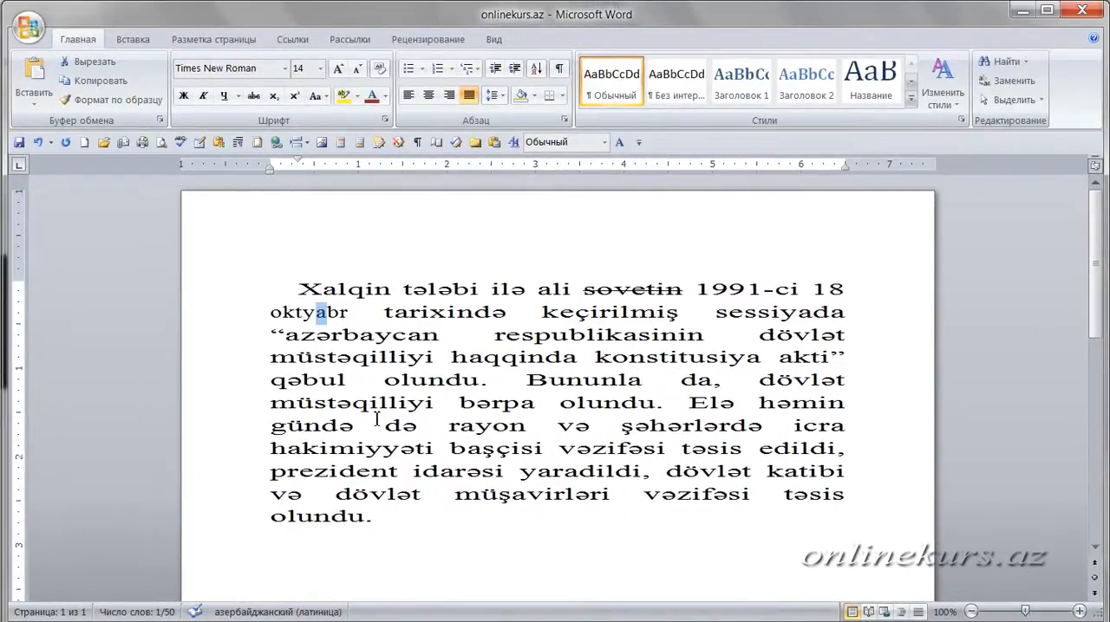
{"action": "double_click", "coordinate": [298, 313]}
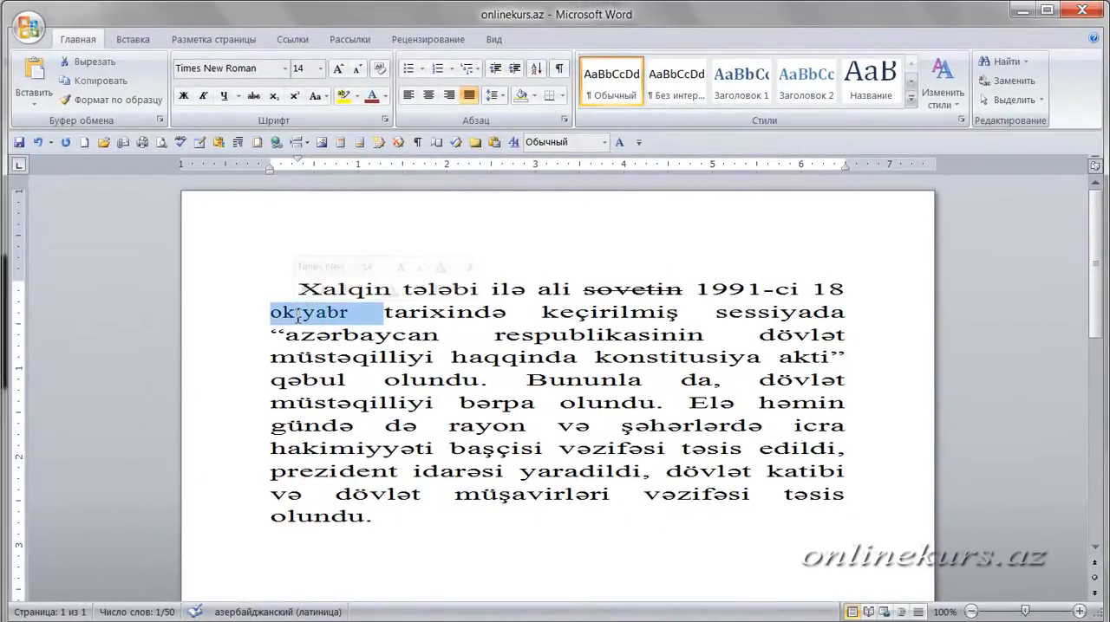
{"action": "double_click", "coordinate": [444, 315]}
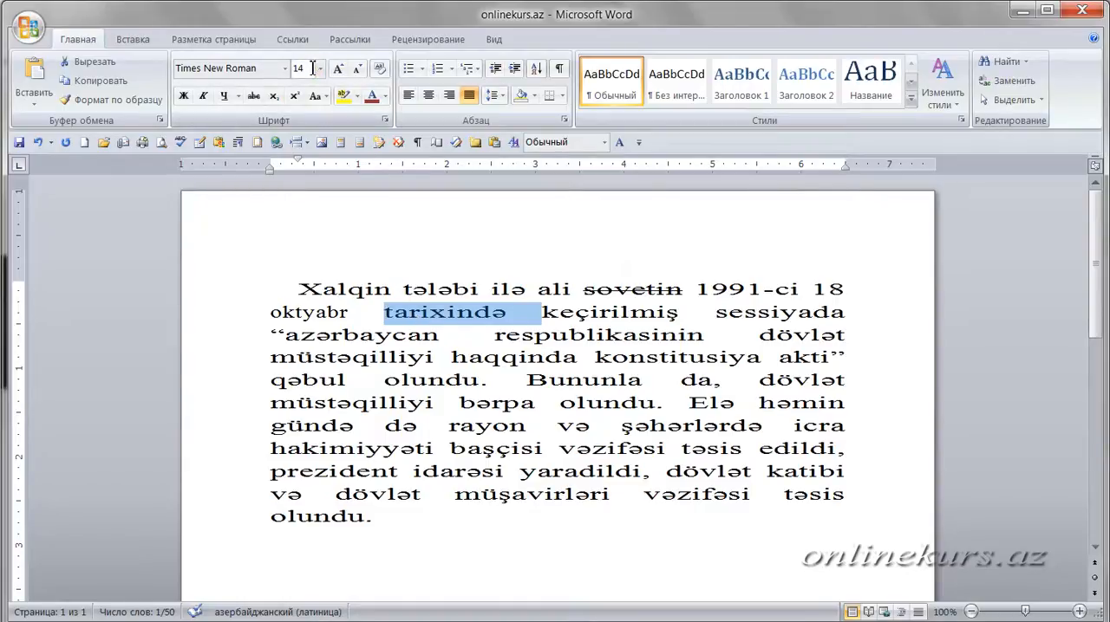
{"action": "left_click", "coordinate": [481, 340]}
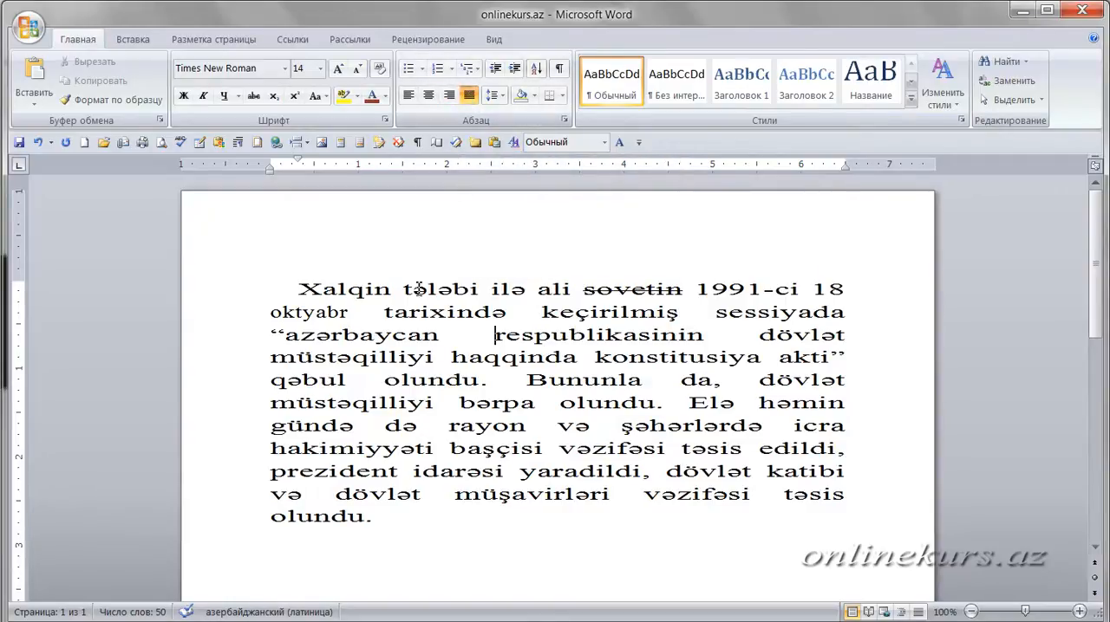
- Switch the paragraph between left and justified alignment to compare the gaps between words, ending with justified alignment
{"action": "left_click", "coordinate": [408, 94]}
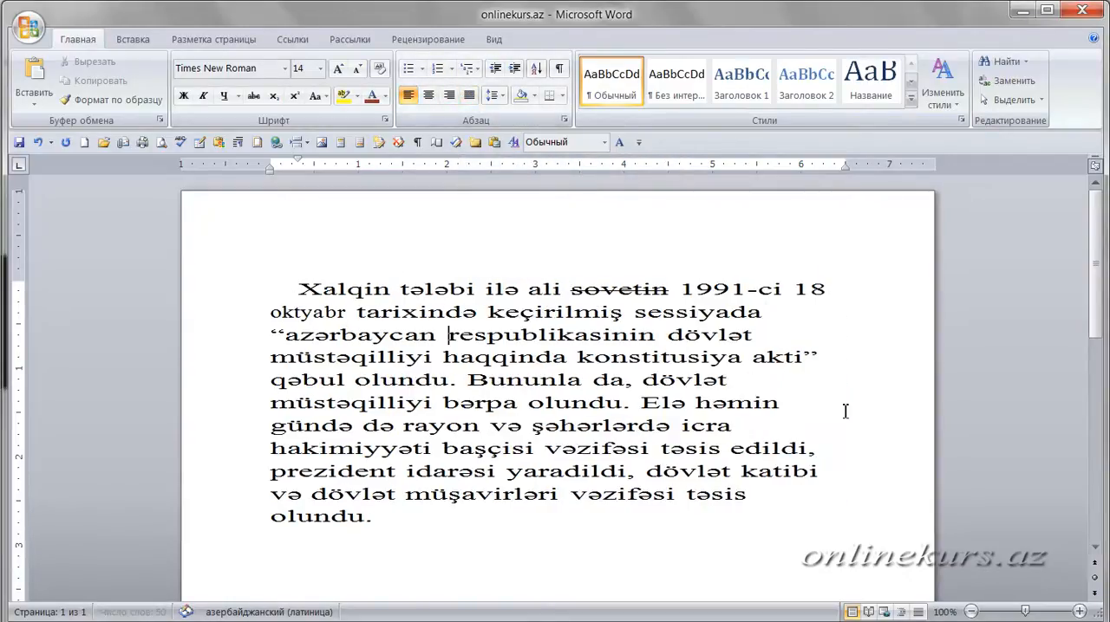
{"action": "left_click", "coordinate": [469, 95]}
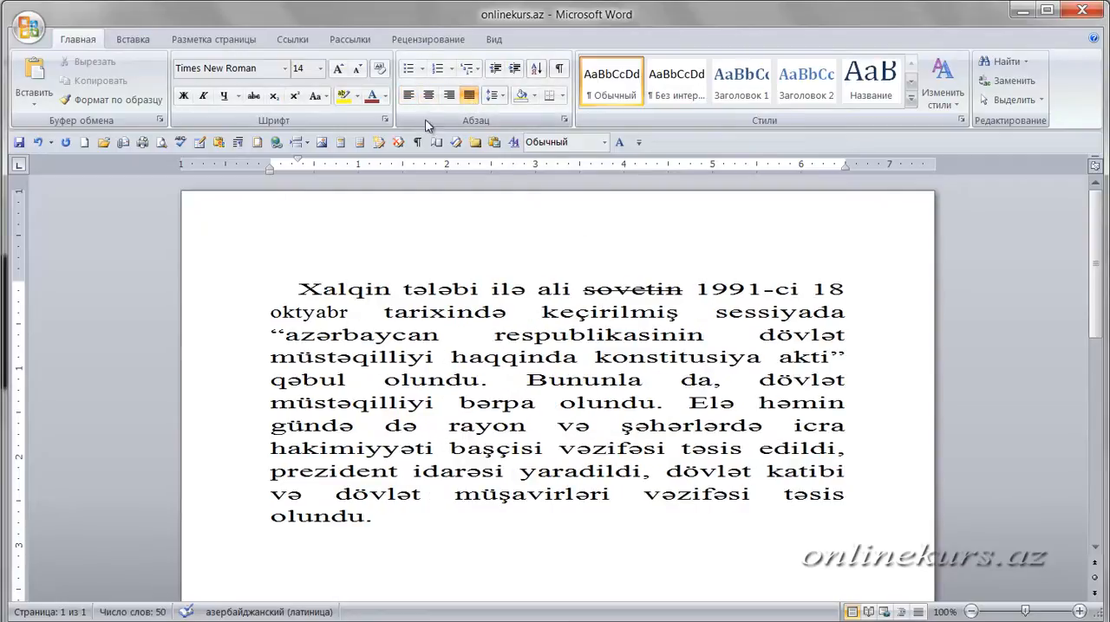
{"action": "left_click", "coordinate": [409, 96]}
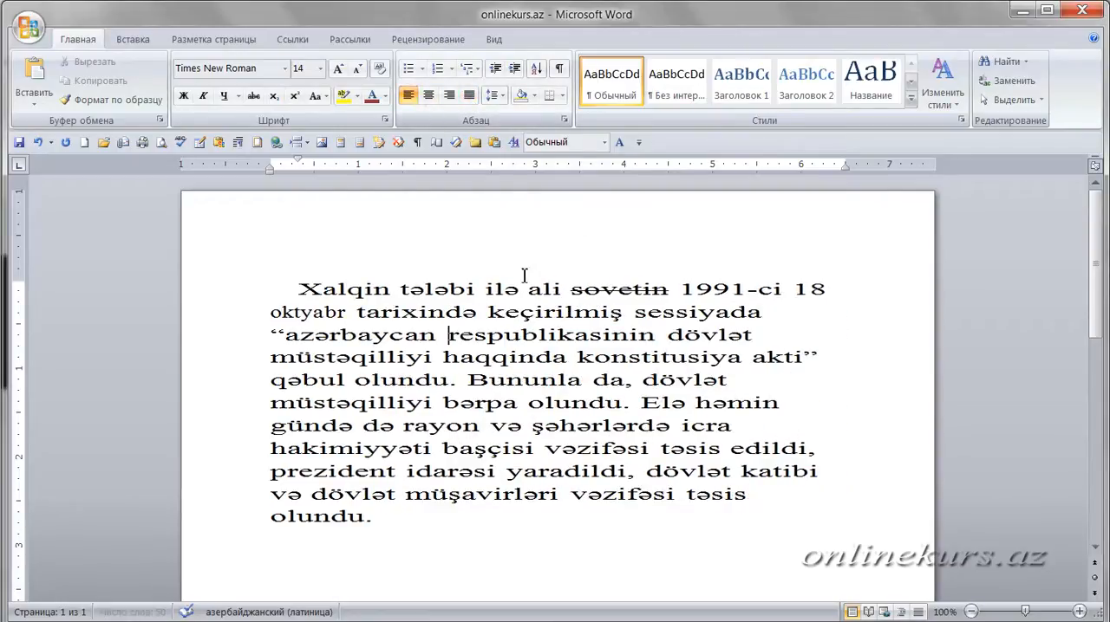
{"action": "double_click", "coordinate": [391, 288]}
{"action": "left_click_drag", "start_coordinate": [392, 289], "coordinate": [400, 289]}
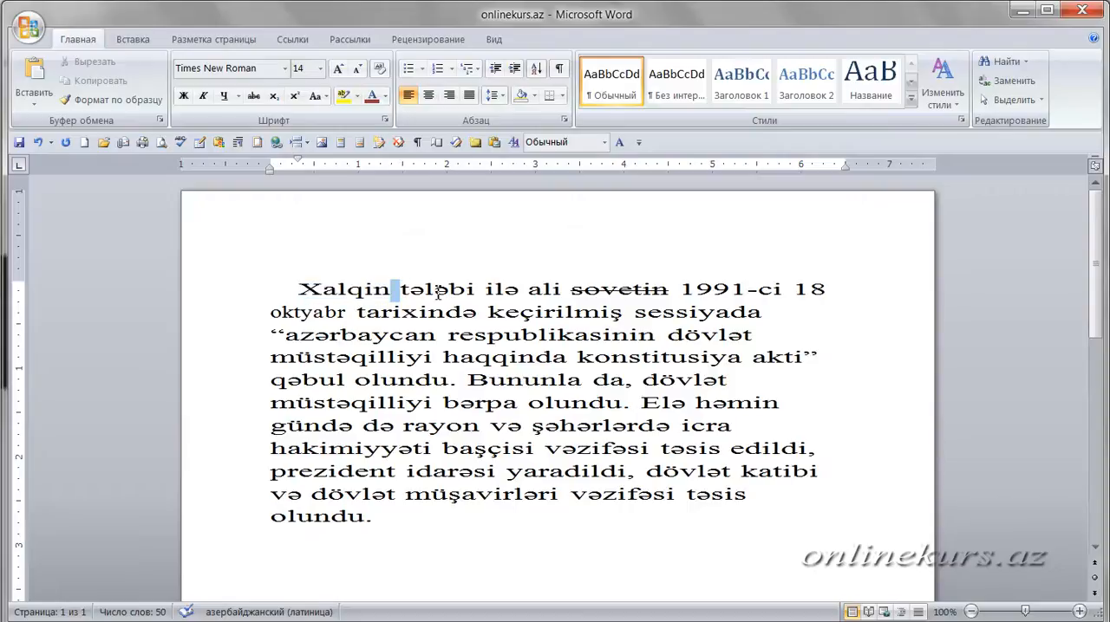
{"action": "left_click", "coordinate": [473, 291]}
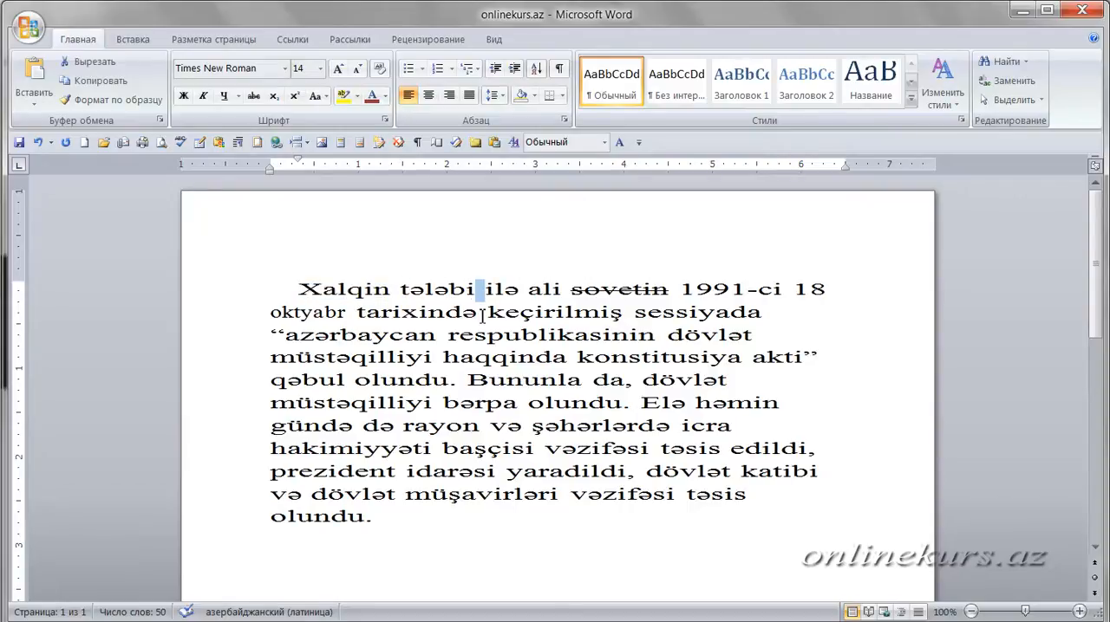
{"action": "left_click_drag", "start_coordinate": [482, 314], "coordinate": [524, 320]}
{"action": "left_click", "coordinate": [524, 321]}
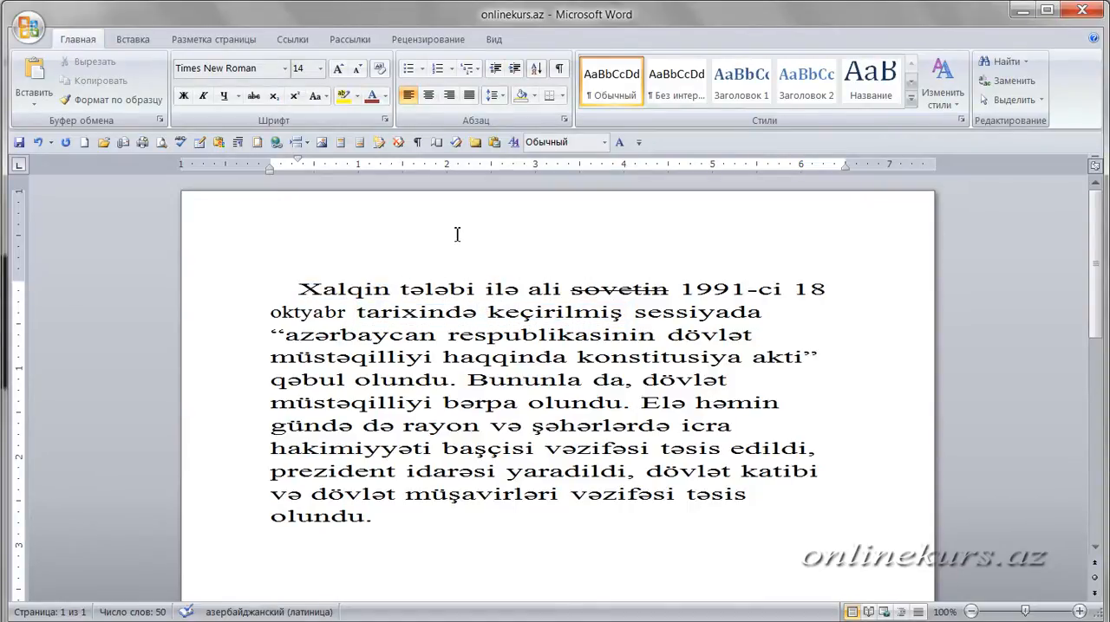
{"action": "left_click", "coordinate": [469, 96]}
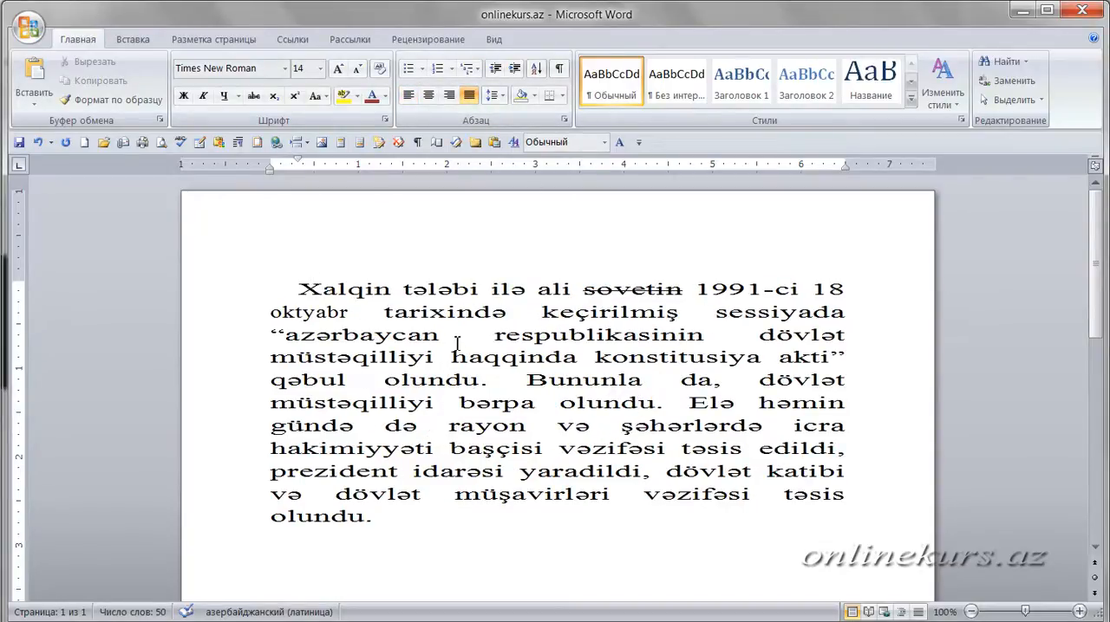
- Examine the gaps between words in the justified paragraph, such as the one after "azərbaycan", and compare "oktyabr" with "tarixində"
{"action": "left_click_drag", "start_coordinate": [440, 336], "coordinate": [535, 312]}
{"action": "left_click", "coordinate": [562, 402]}
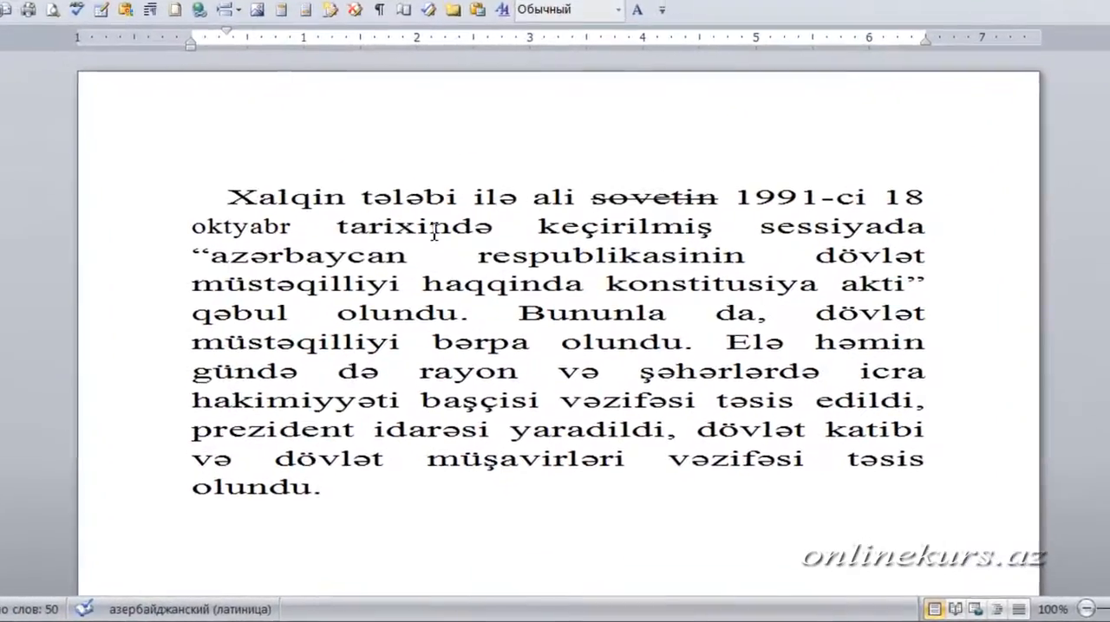
{"action": "double_click", "coordinate": [433, 228]}
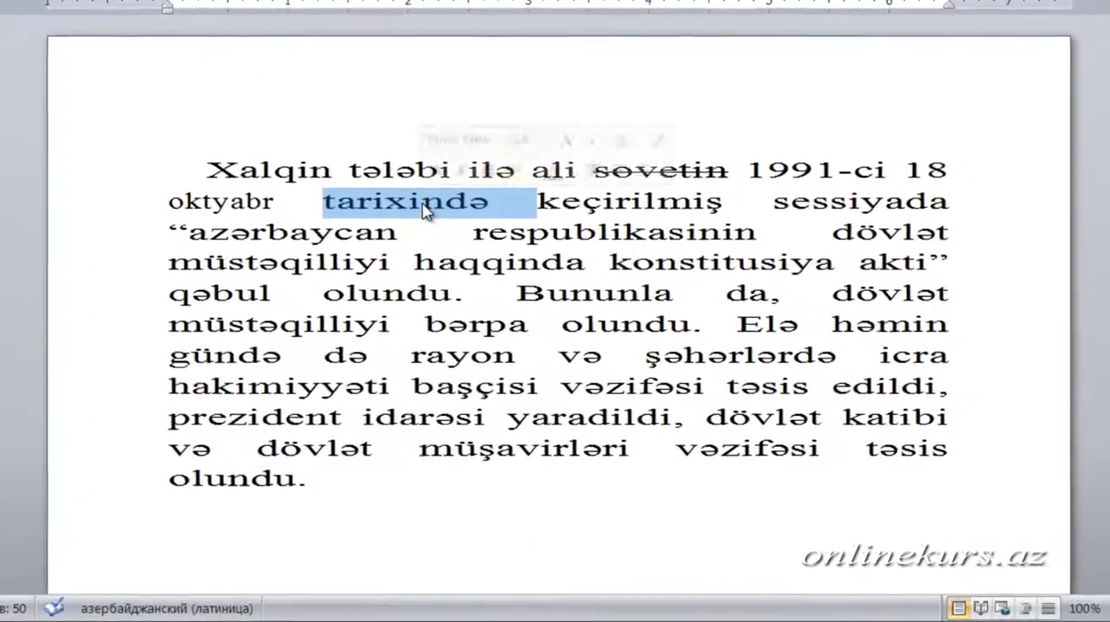
{"action": "double_click", "coordinate": [247, 227]}
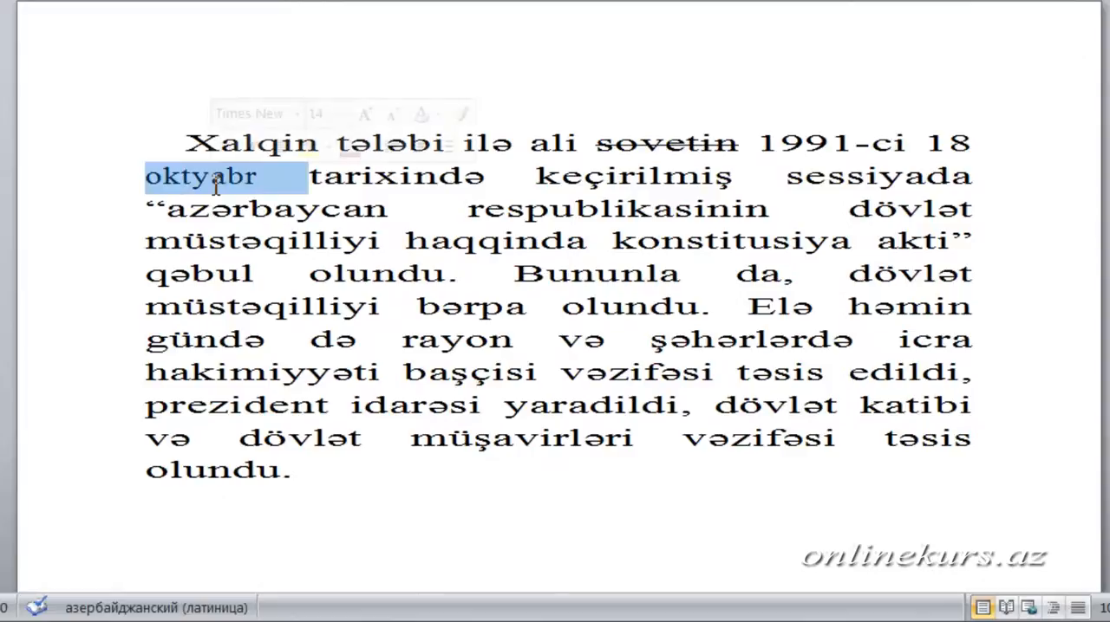
{"action": "left_click", "coordinate": [381, 184]}
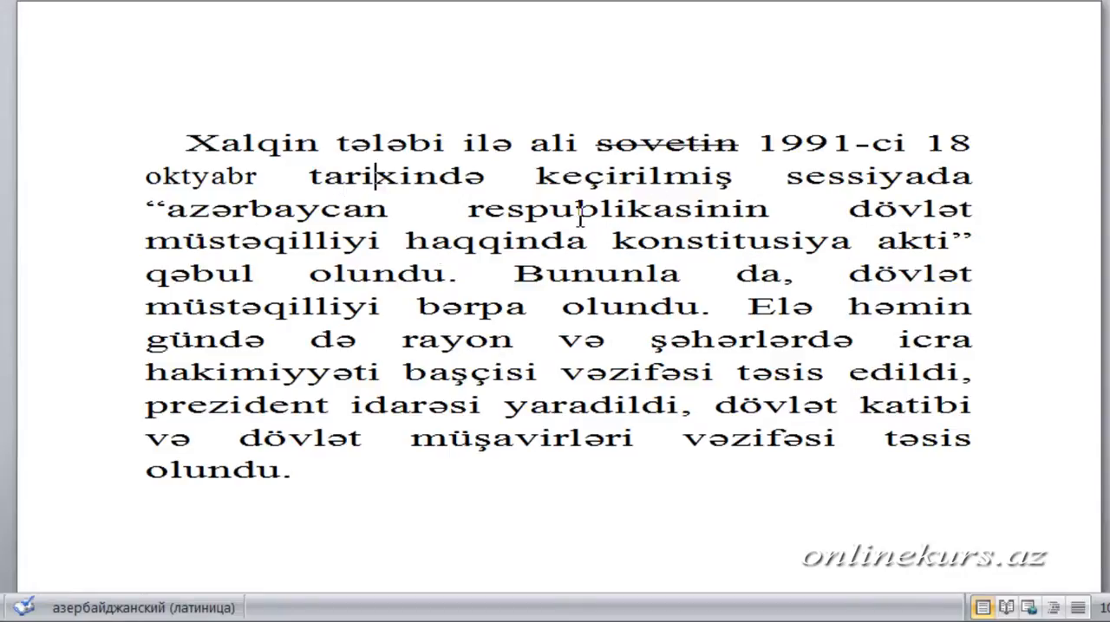
{"action": "left_click", "coordinate": [391, 209]}
{"action": "left_click_drag", "start_coordinate": [432, 208], "coordinate": [467, 208]}
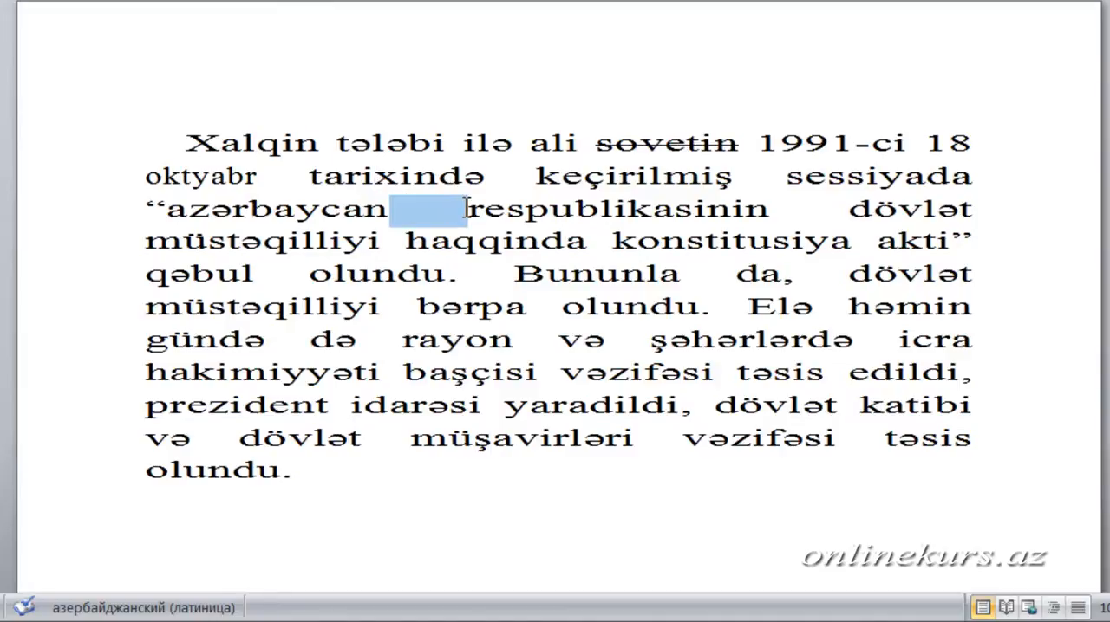
{"action": "left_click", "coordinate": [548, 243]}
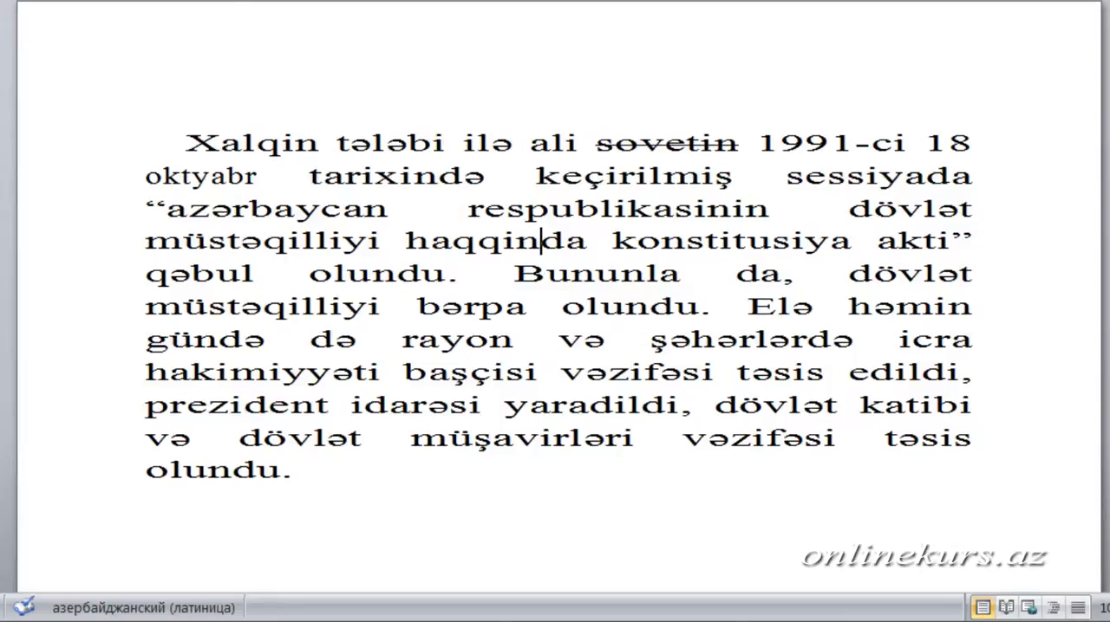
- Align the paragraph left once more and restore its justified alignment
{"action": "key", "text": "ctrl+l"}
{"action": "key", "text": "ctrl+j"}
{"action": "left_click", "coordinate": [484, 287]}
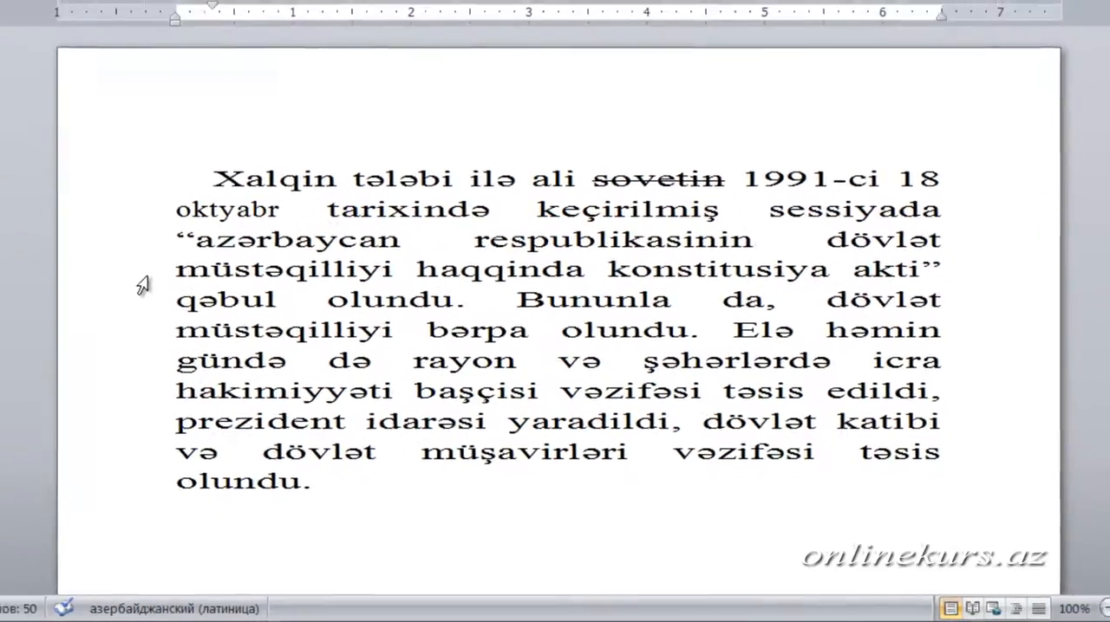
- Set the character scale of the fourth line, "müstəqilliyi haqqinda konstitusiya akti", to 180%
{"action": "left_click", "coordinate": [139, 279]}
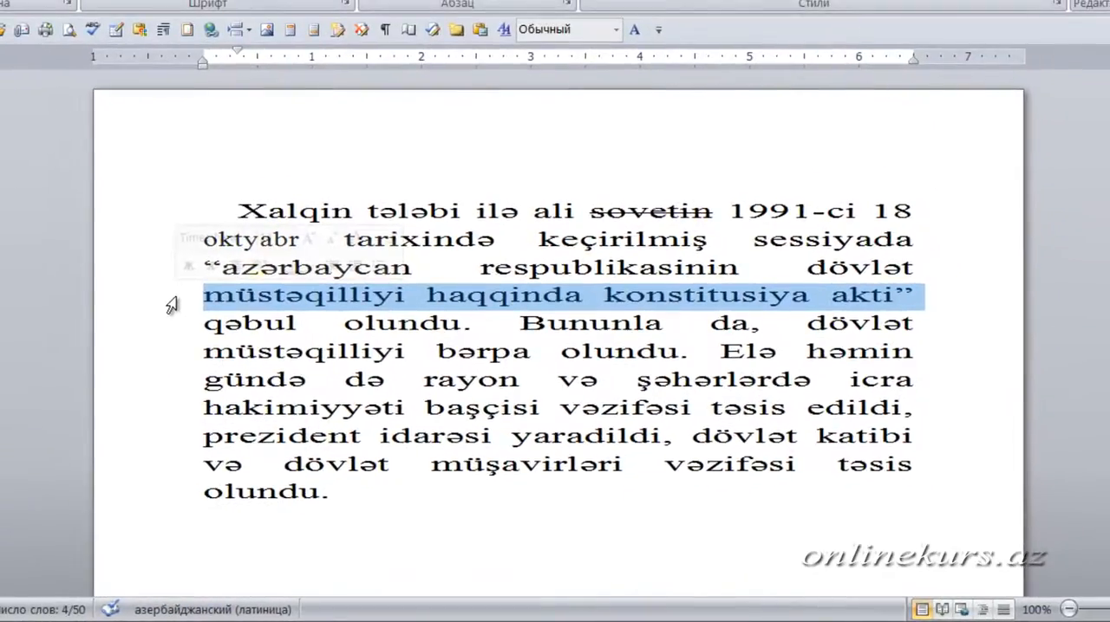
{"action": "left_click", "coordinate": [344, 4]}
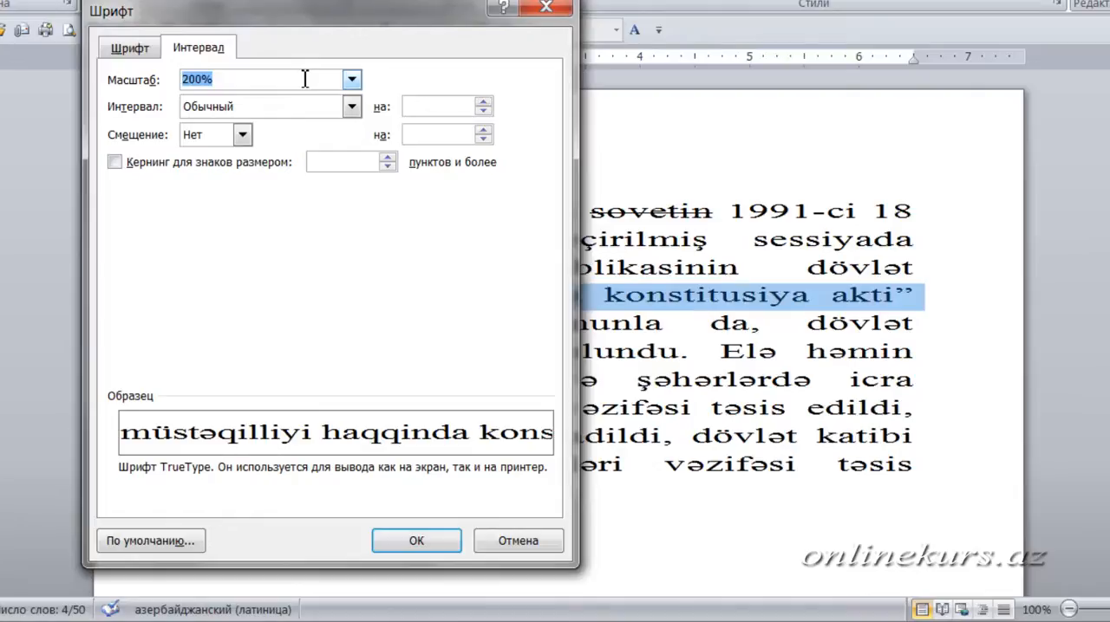
{"action": "type", "text": "18"}
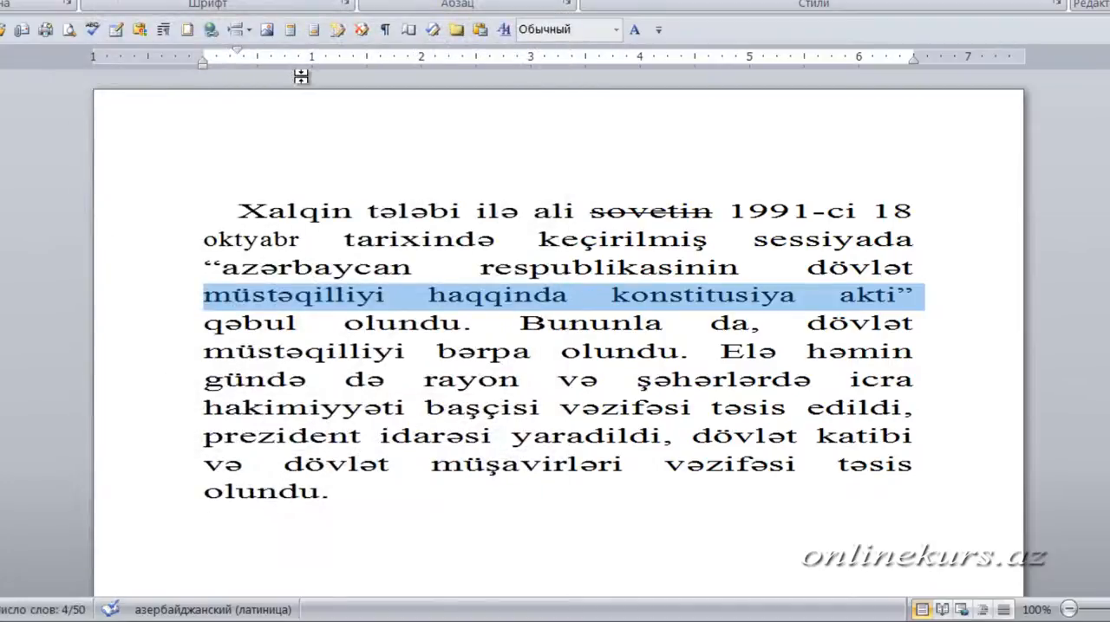
{"action": "left_click", "coordinate": [449, 295]}
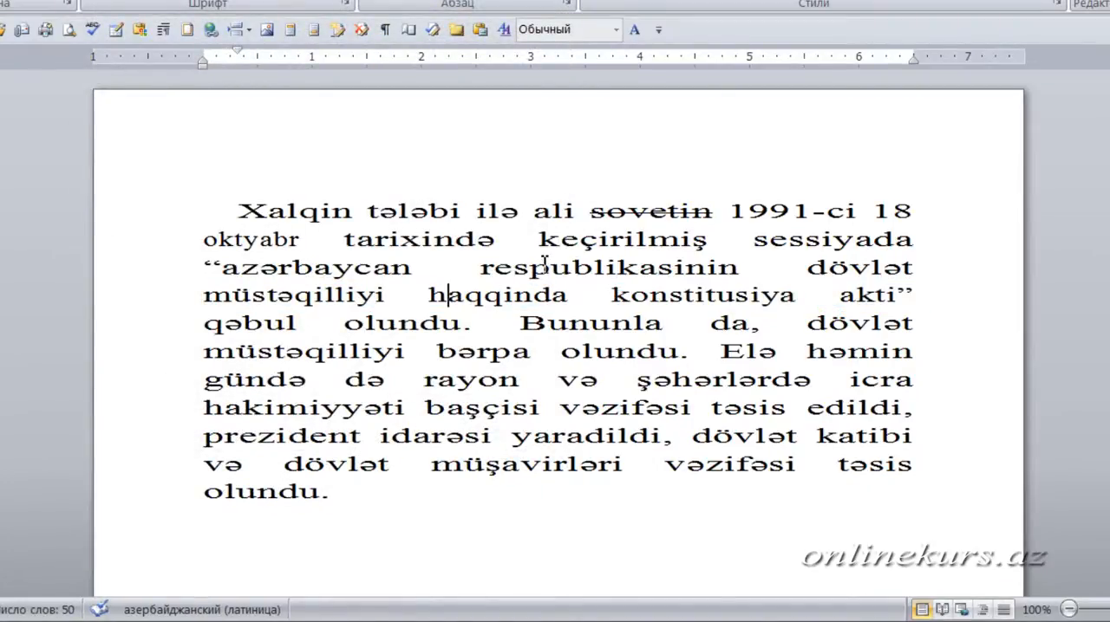
- Undo and redo the fourth line's scale change several times to compare both widths, leaving the reduced scale applied
{"action": "left_click", "coordinate": [420, 295]}
{"action": "key", "text": "Left"}
{"action": "key", "text": "Home"}
{"action": "key", "text": "shift+End"}
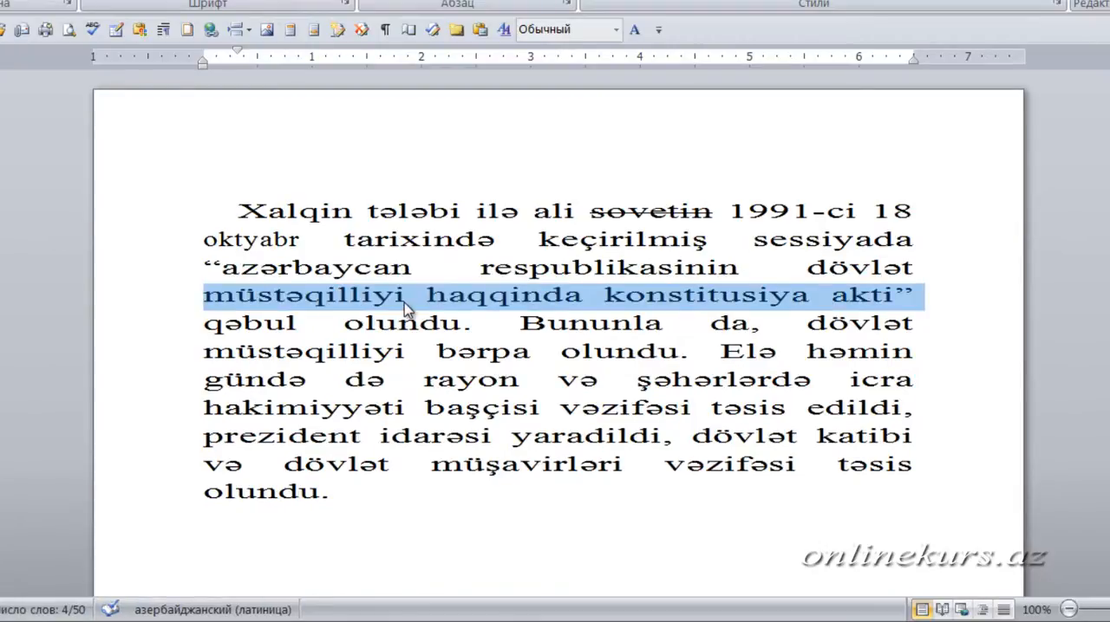
{"action": "left_click", "coordinate": [405, 303]}
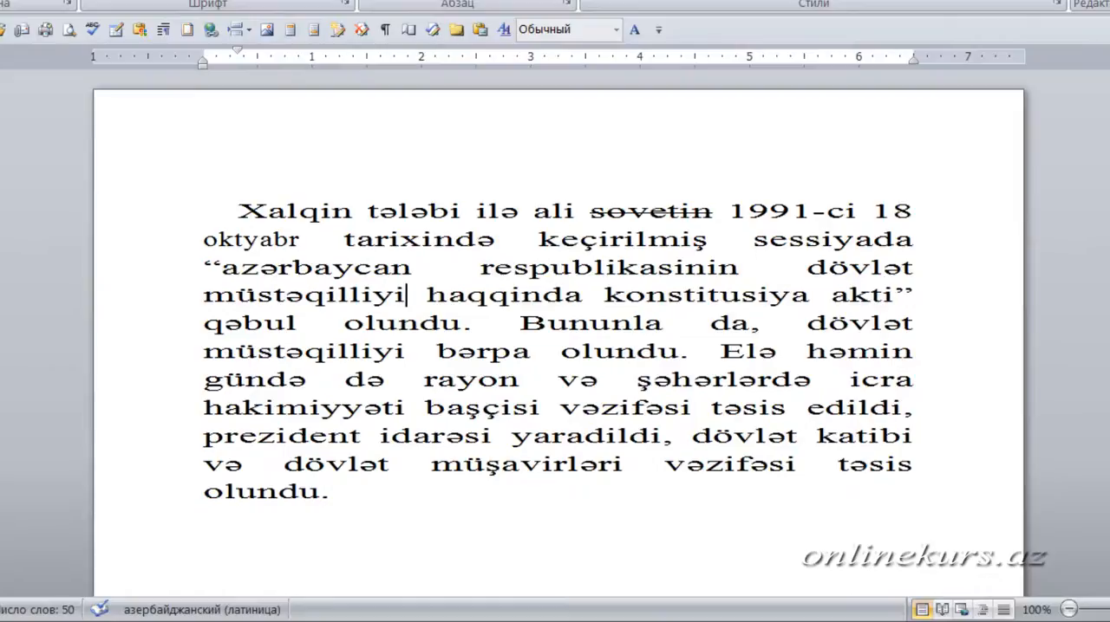
{"action": "key", "text": "ctrl+z"}
{"action": "key", "text": "ctrl+z"}
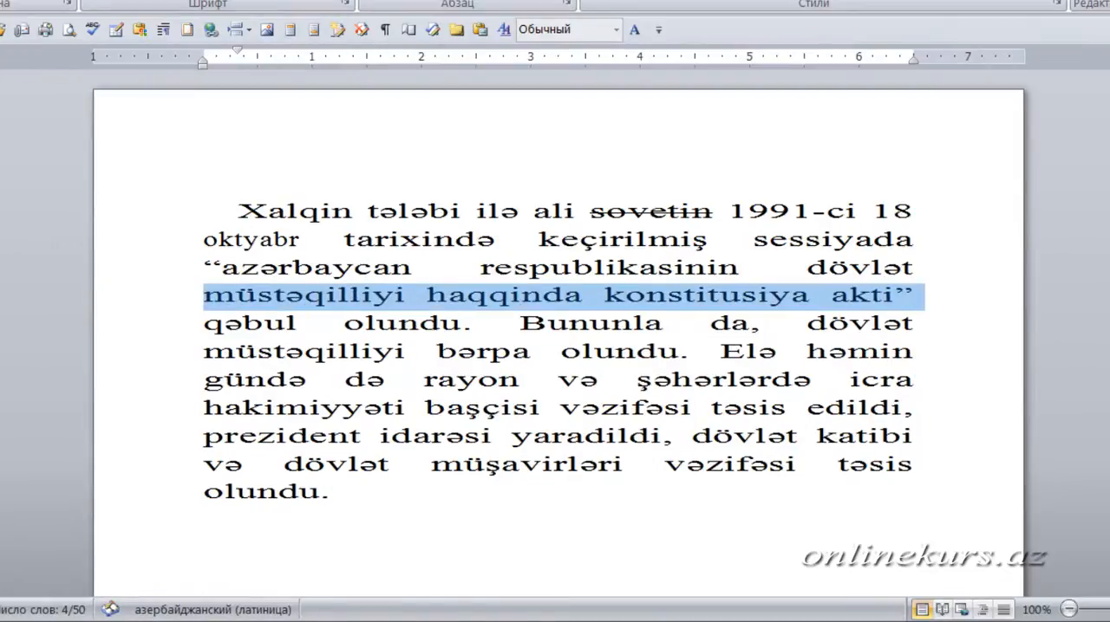
{"action": "key", "text": "ctrl+z"}
{"action": "key", "text": "ctrl+y"}
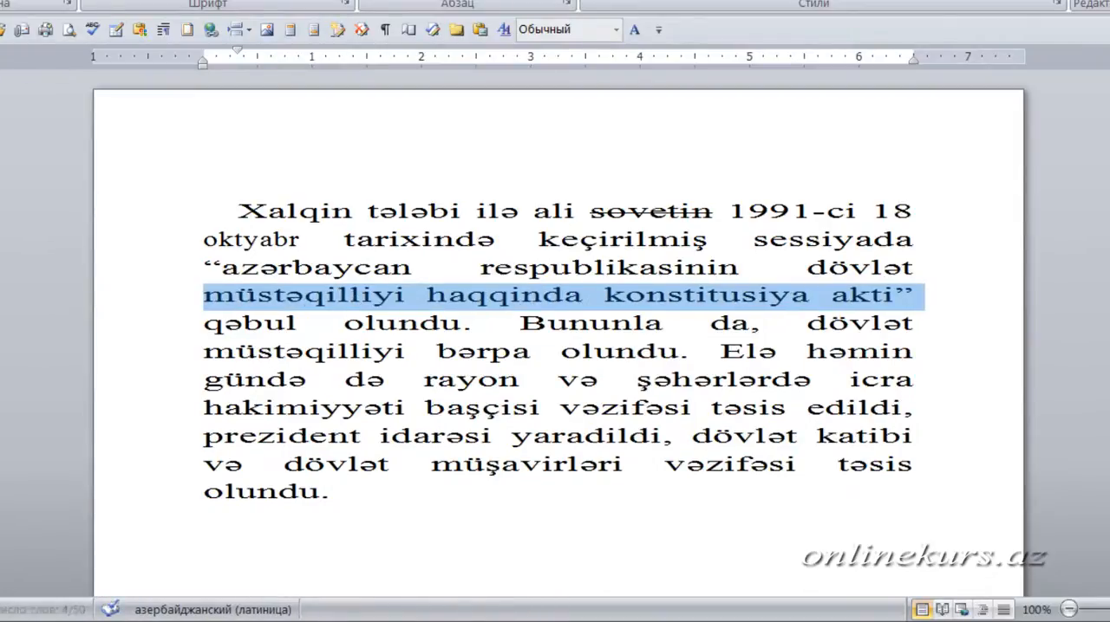
{"action": "key", "text": "ctrl+z"}
{"action": "left_click", "coordinate": [364, 323]}
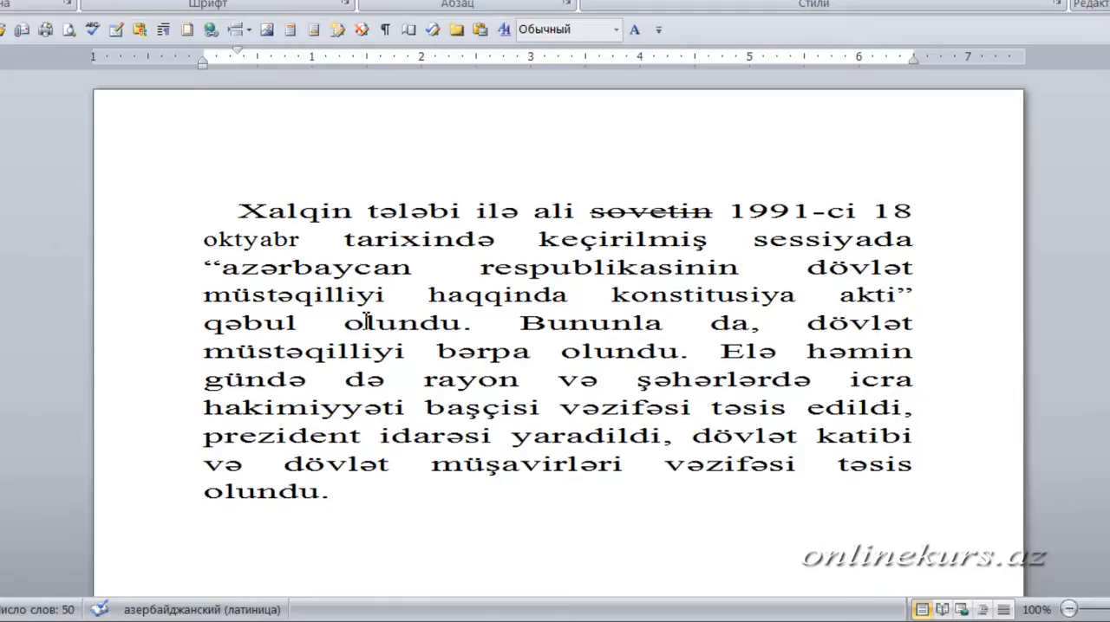
- Compare the widths of "oktyabr" and "tarixində" and examine the word gaps around "respublikasinin" and "haqqinda"
{"action": "double_click", "coordinate": [247, 240]}
{"action": "double_click", "coordinate": [393, 236]}
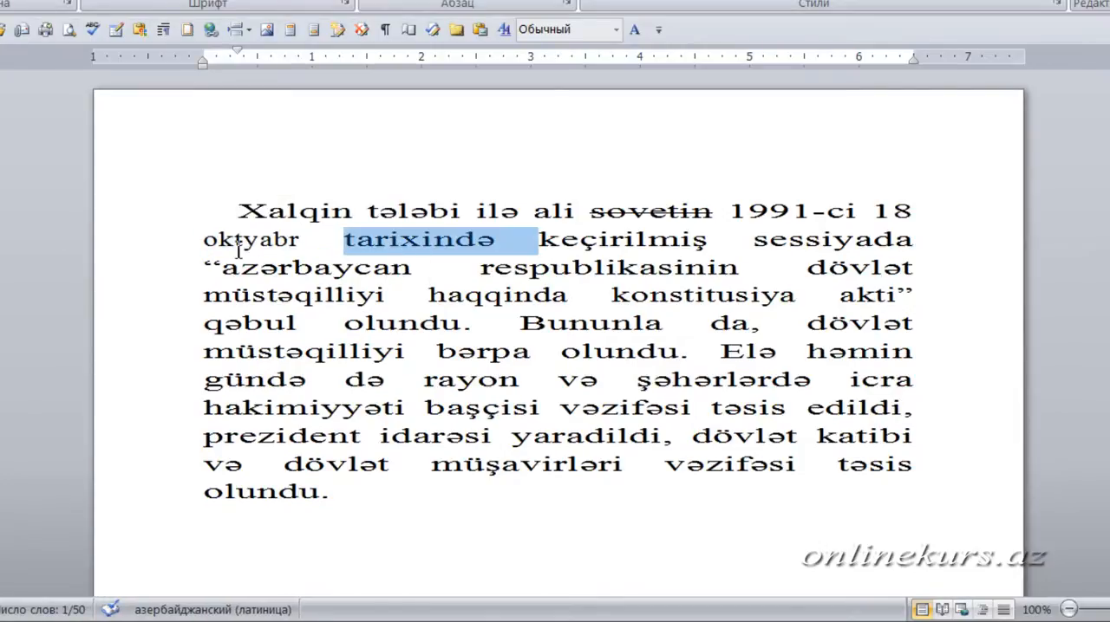
{"action": "left_click", "coordinate": [332, 240]}
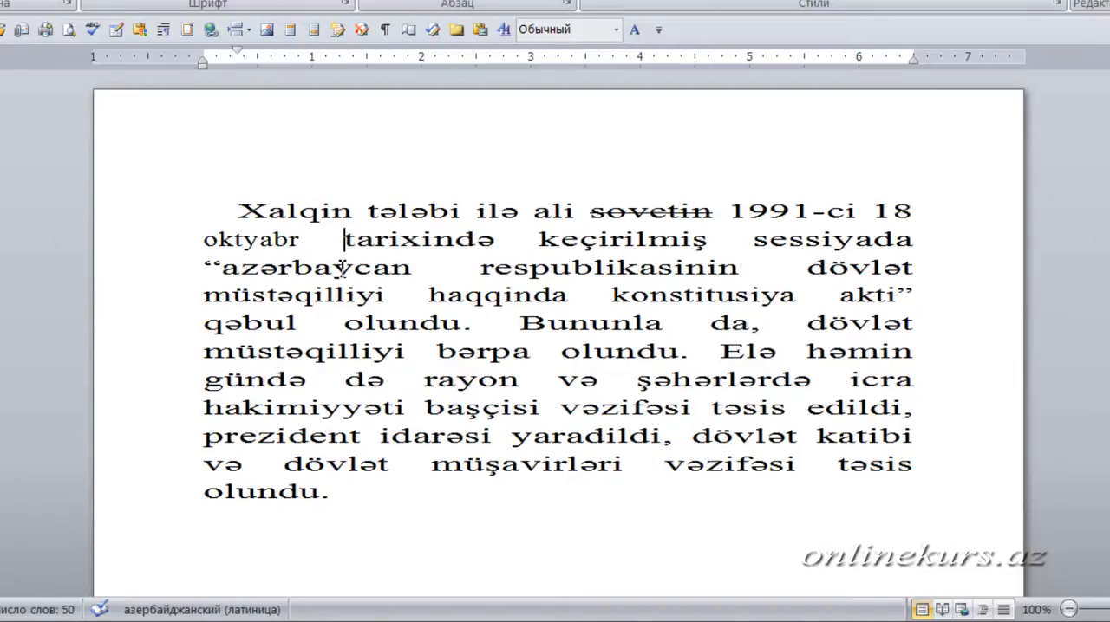
{"action": "double_click", "coordinate": [531, 277]}
{"action": "left_click", "coordinate": [502, 300]}
{"action": "double_click", "coordinate": [502, 299]}
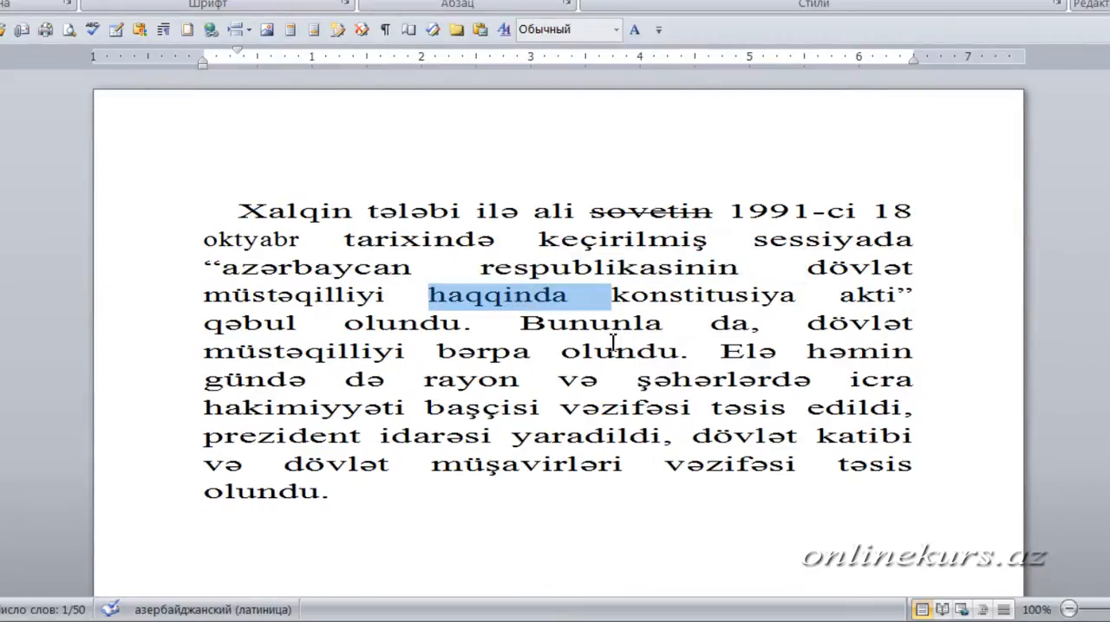
{"action": "left_click", "coordinate": [718, 299]}
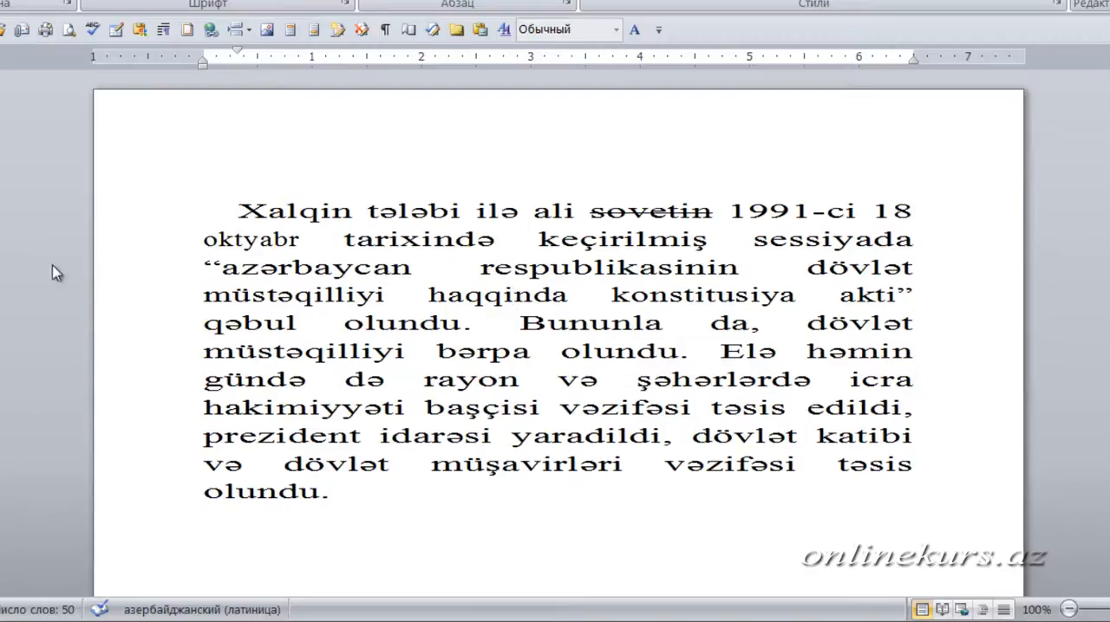
- Expand the character spacing of the whole paragraph by 1 cm
{"action": "left_click_drag", "start_coordinate": [228, 213], "coordinate": [398, 485]}
{"action": "key", "text": "ctrl+d"}
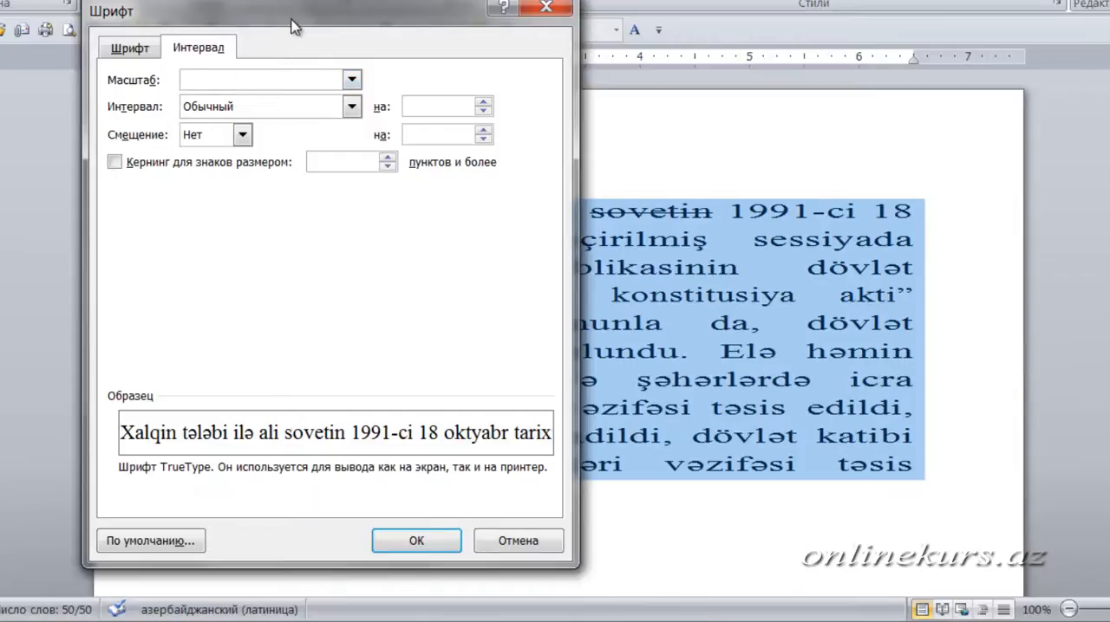
{"action": "left_click_drag", "start_coordinate": [294, 11], "coordinate": [637, 314]}
{"action": "left_click_drag", "start_coordinate": [610, 350], "coordinate": [444, 27]}
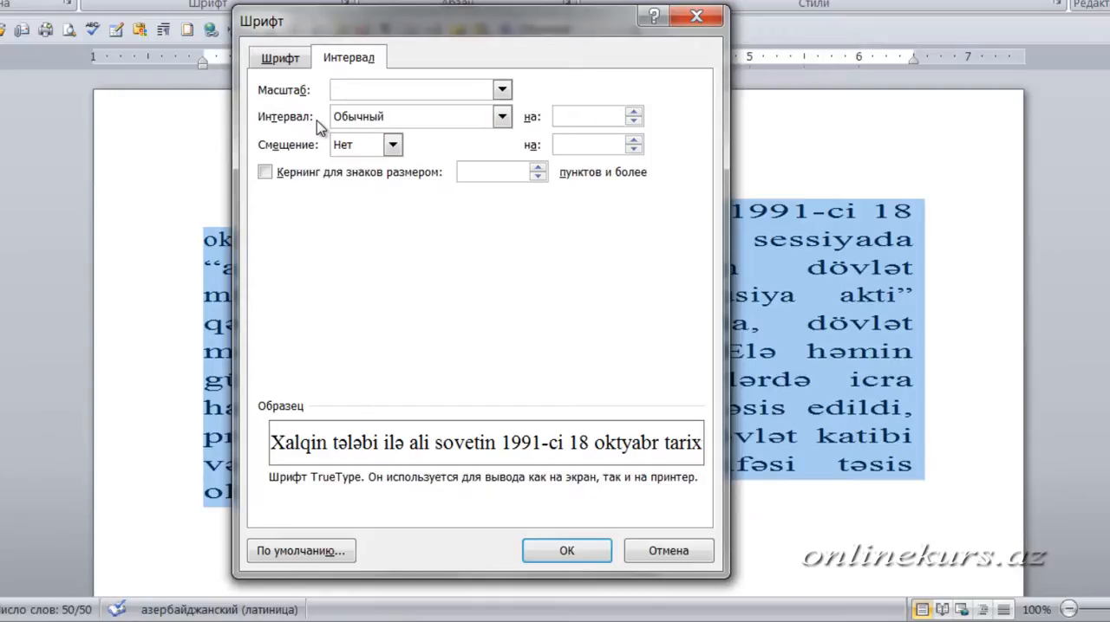
{"action": "left_click", "coordinate": [501, 117]}
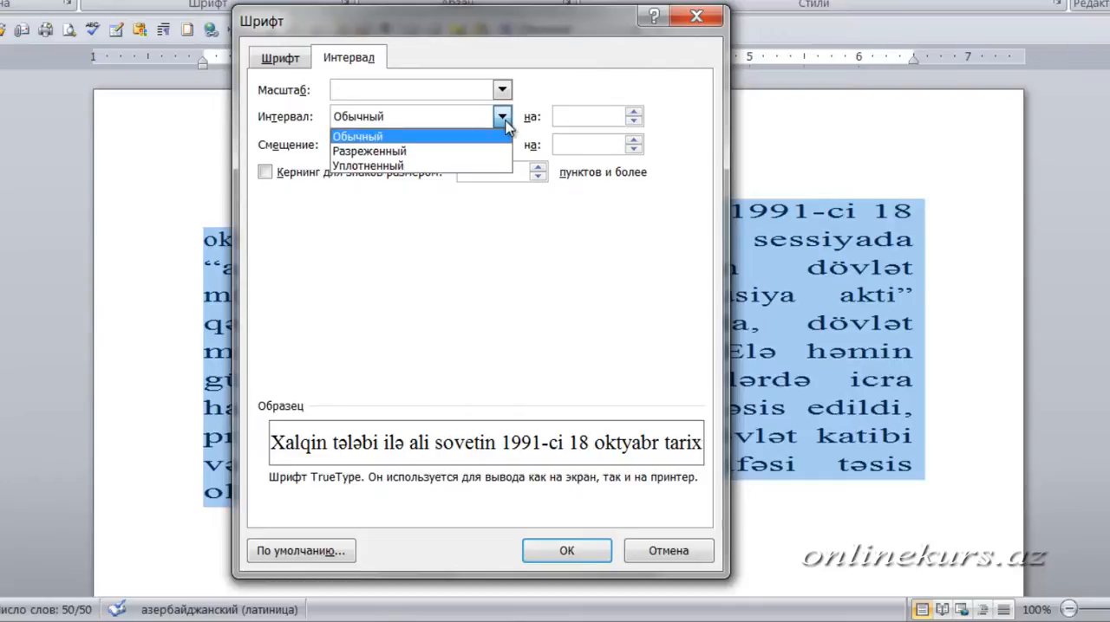
{"action": "left_click", "coordinate": [436, 152]}
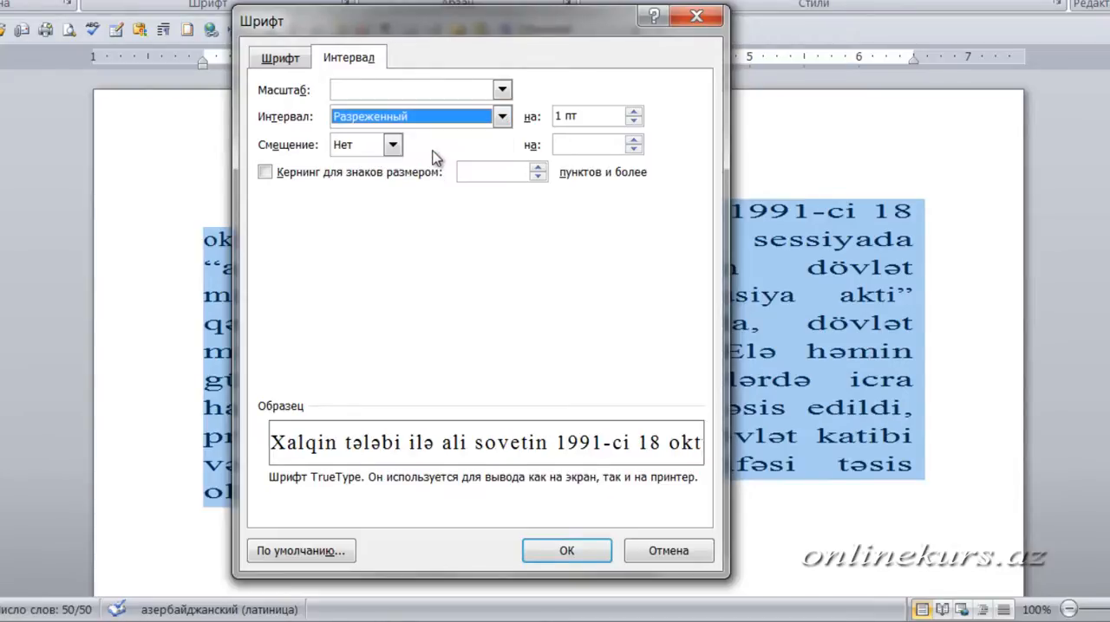
{"action": "double_click", "coordinate": [571, 116]}
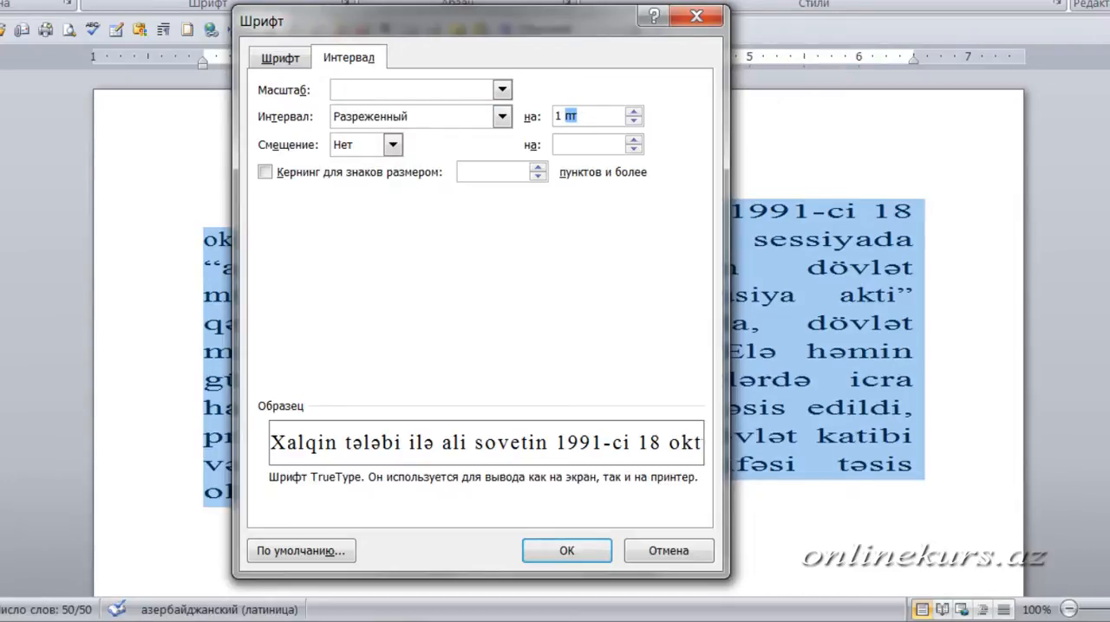
{"action": "left_click", "coordinate": [958, 621]}
{"action": "left_click", "coordinate": [984, 541]}
{"action": "key", "text": "BackSpace"}
{"action": "type", "text": "см"}
{"action": "left_click", "coordinate": [564, 555]}
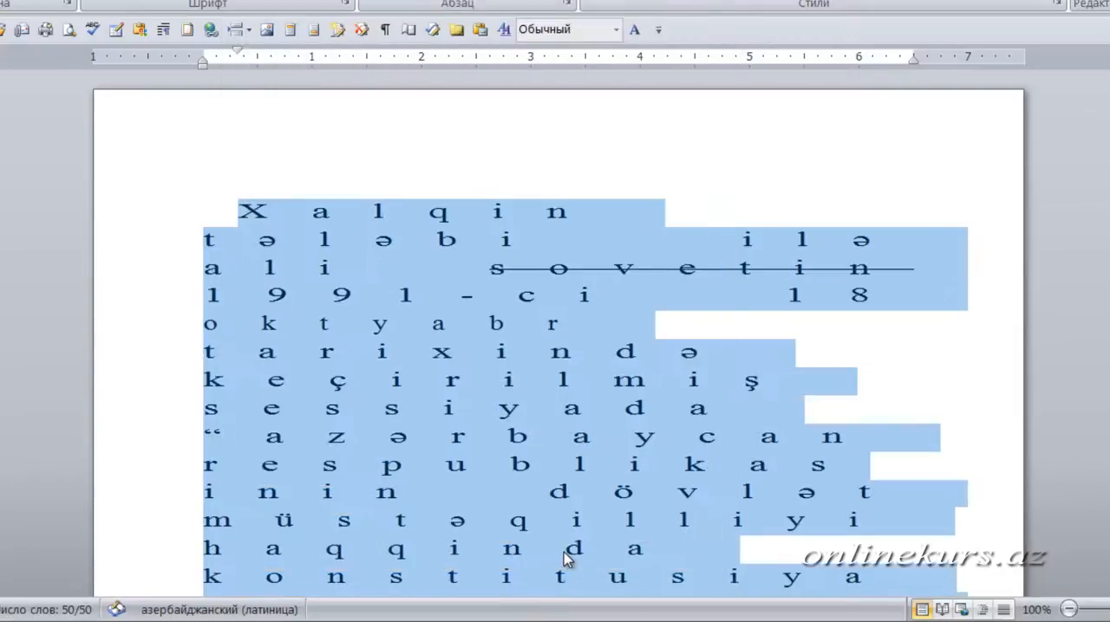
- Look through the spread-out paragraph down to its end and undo the expanded spacing
{"action": "scroll", "coordinate": [563, 555], "scroll_direction": "down", "scroll_amount": 6}
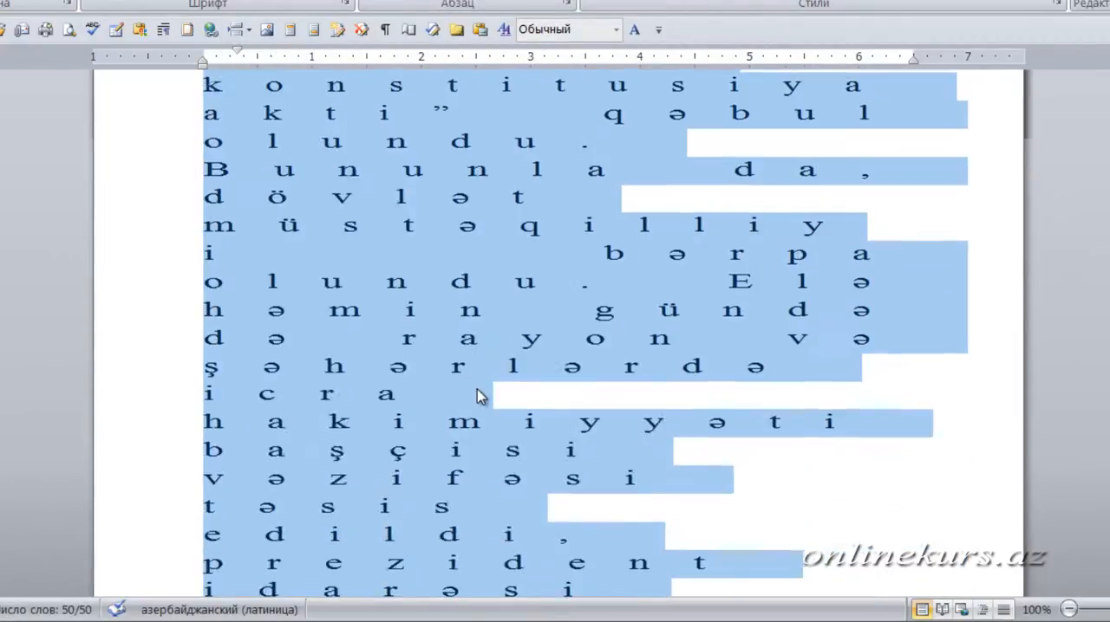
{"action": "scroll", "coordinate": [479, 396], "scroll_direction": "down", "scroll_amount": 3}
{"action": "scroll", "coordinate": [478, 391], "scroll_direction": "up", "scroll_amount": 9}
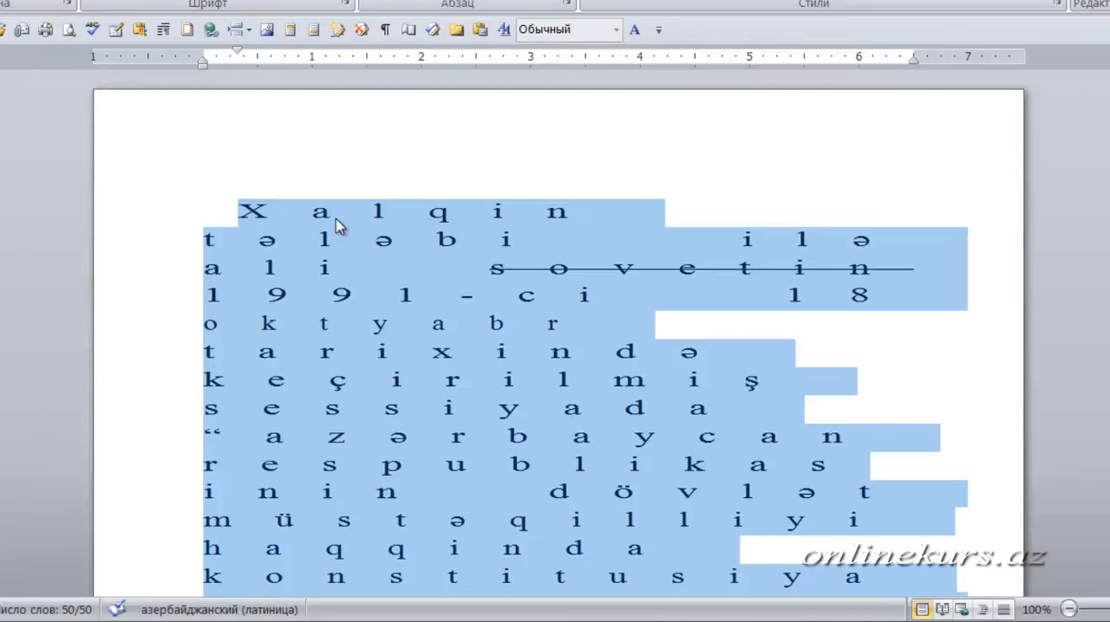
{"action": "key", "text": "ctrl+z"}
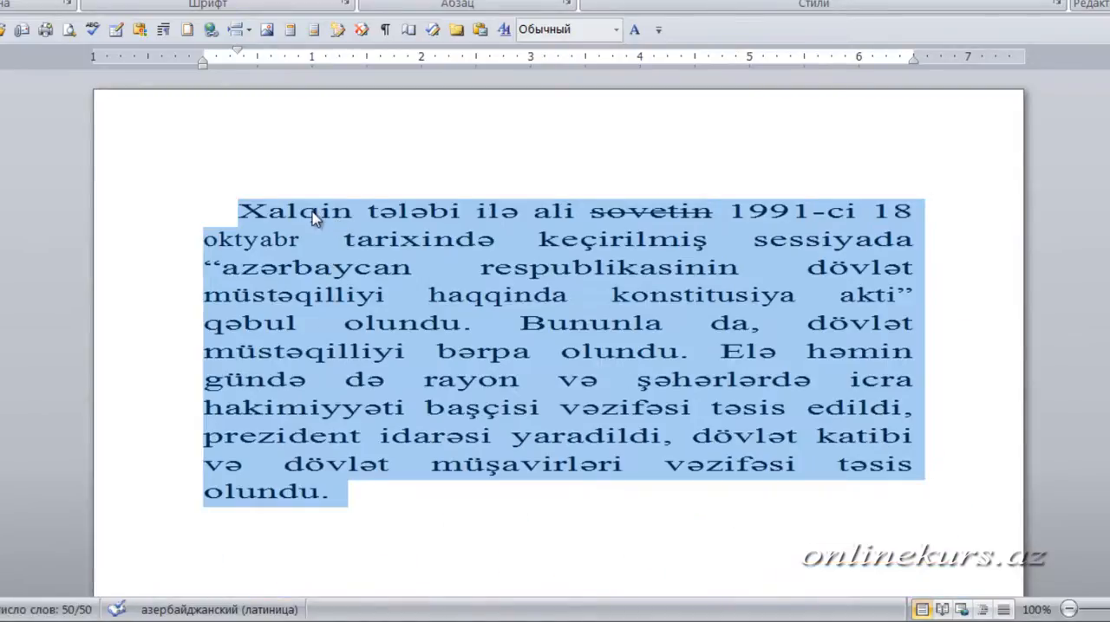
- Condense the character spacing of the whole paragraph by 0.85 pt, giving the amount in millimetres
{"action": "left_click", "coordinate": [344, 4]}
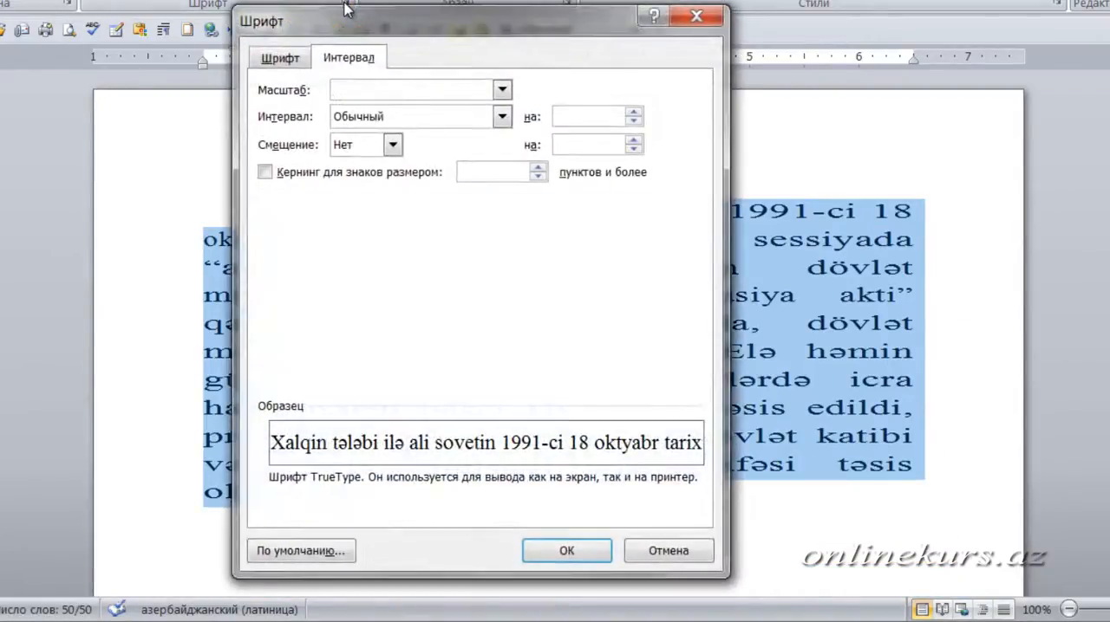
{"action": "left_click", "coordinate": [502, 116]}
{"action": "left_click", "coordinate": [386, 166]}
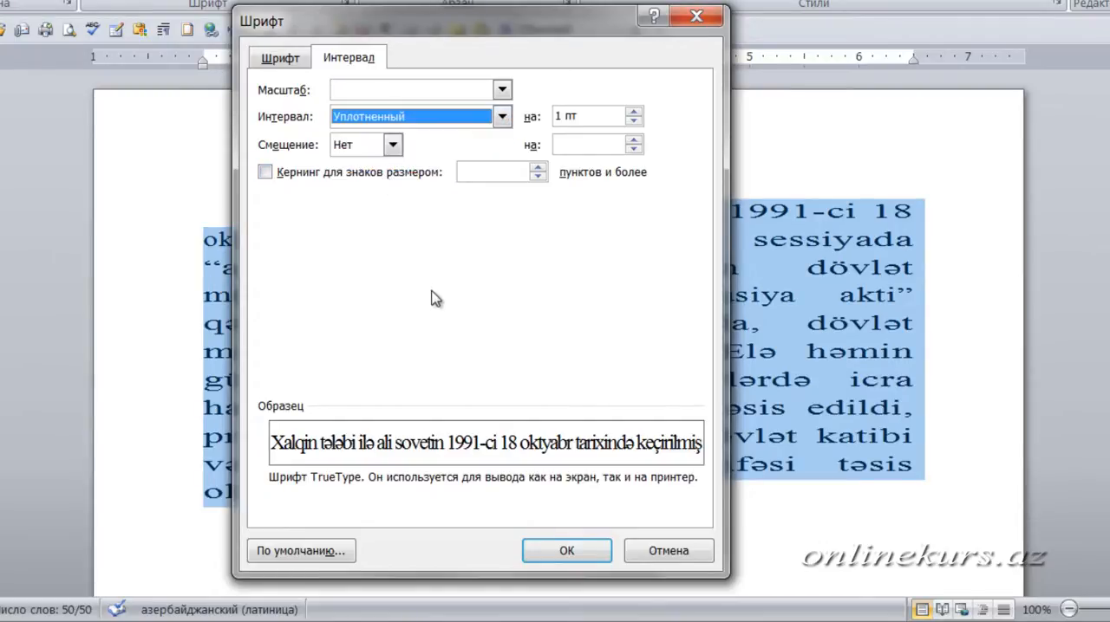
{"action": "double_click", "coordinate": [572, 117]}
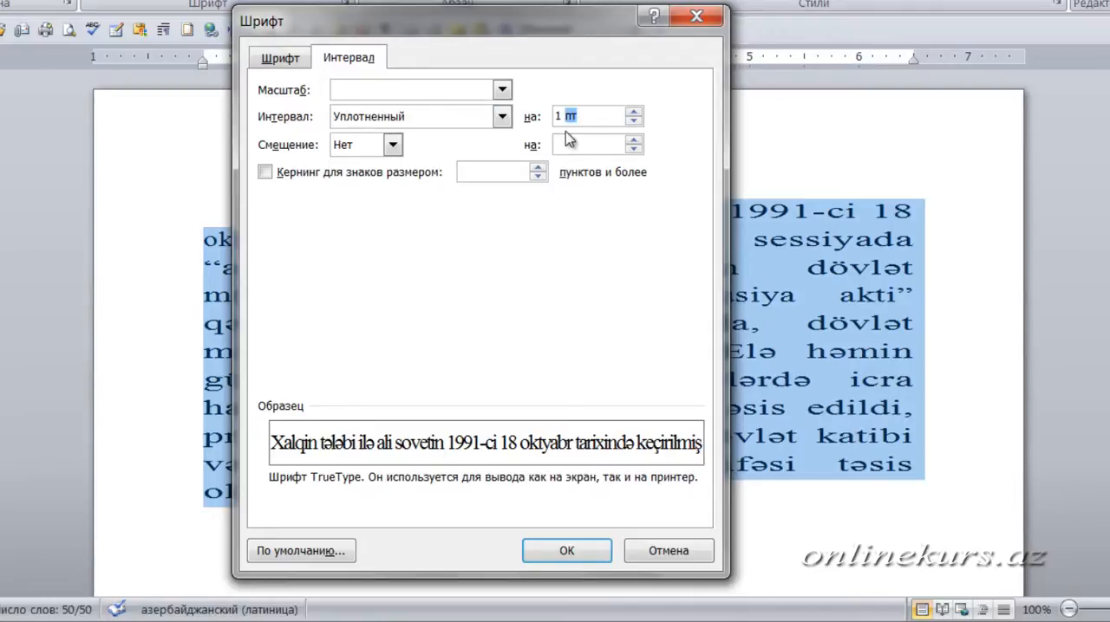
{"action": "type", "text": "mm"}
{"action": "left_click", "coordinate": [575, 555]}
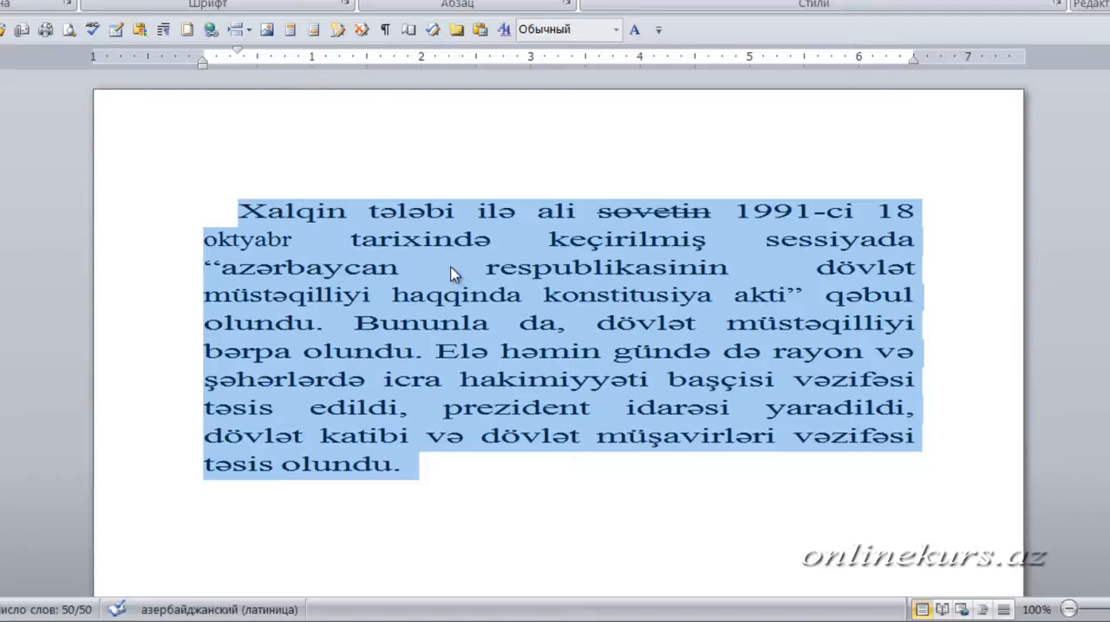
{"action": "left_click", "coordinate": [497, 295]}
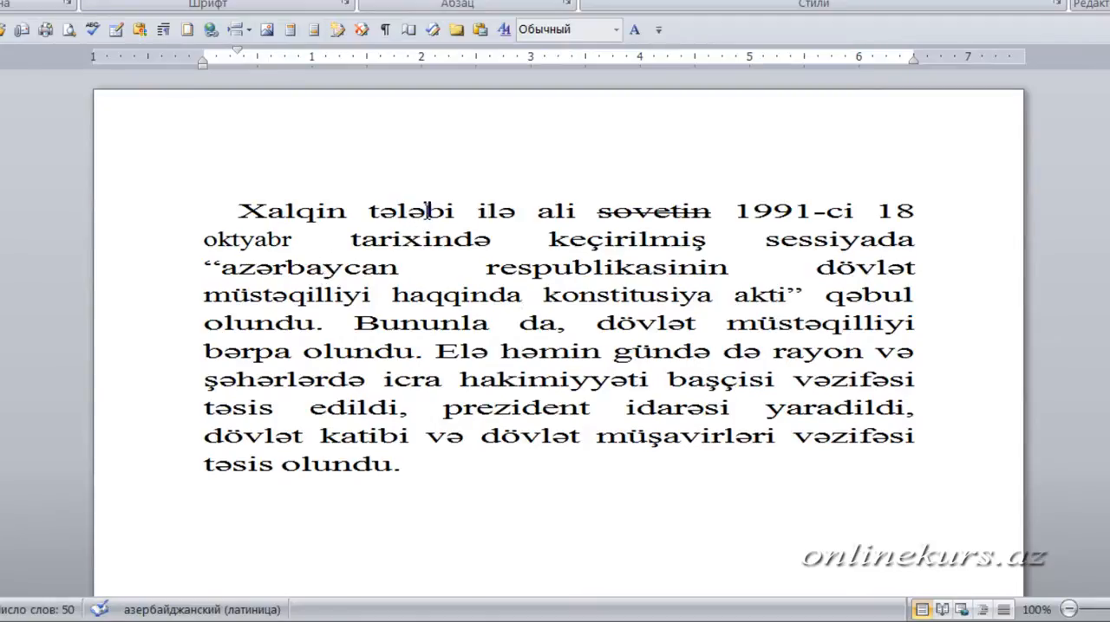
- Raise the second "ə" of "tələbi" above the baseline by about 6 pt
{"action": "left_click_drag", "start_coordinate": [409, 217], "coordinate": [425, 217]}
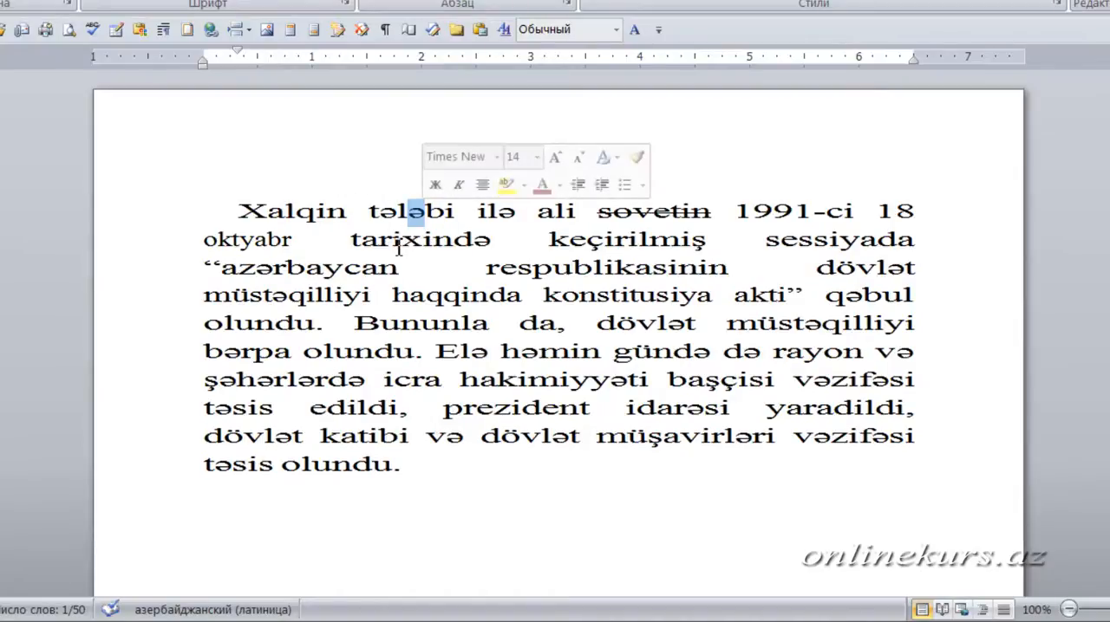
{"action": "left_click", "coordinate": [343, 5]}
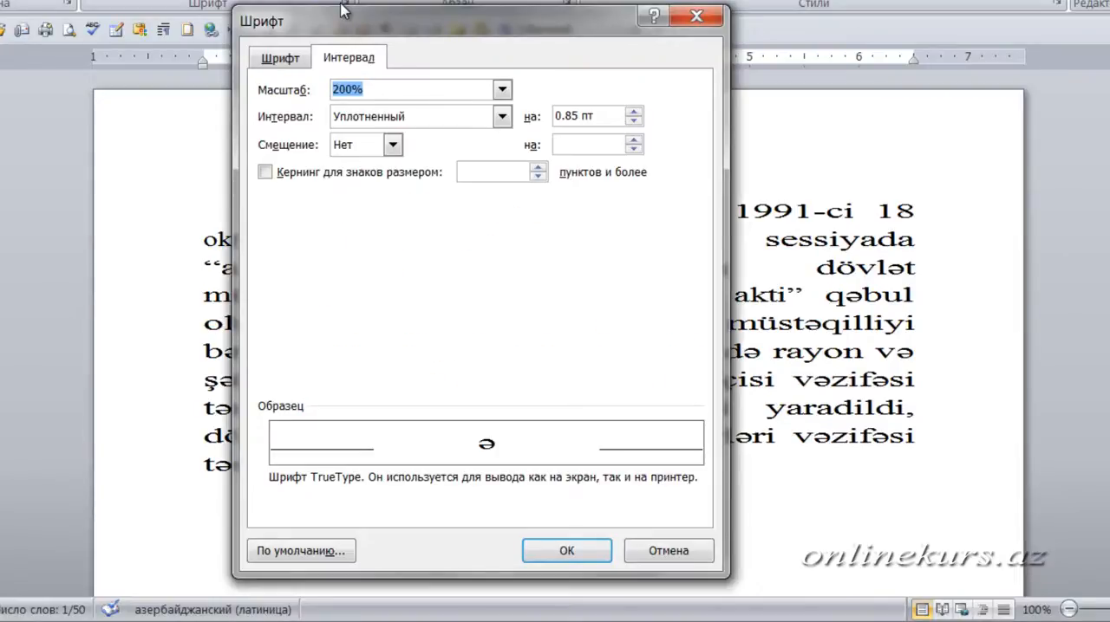
{"action": "left_click", "coordinate": [393, 145]}
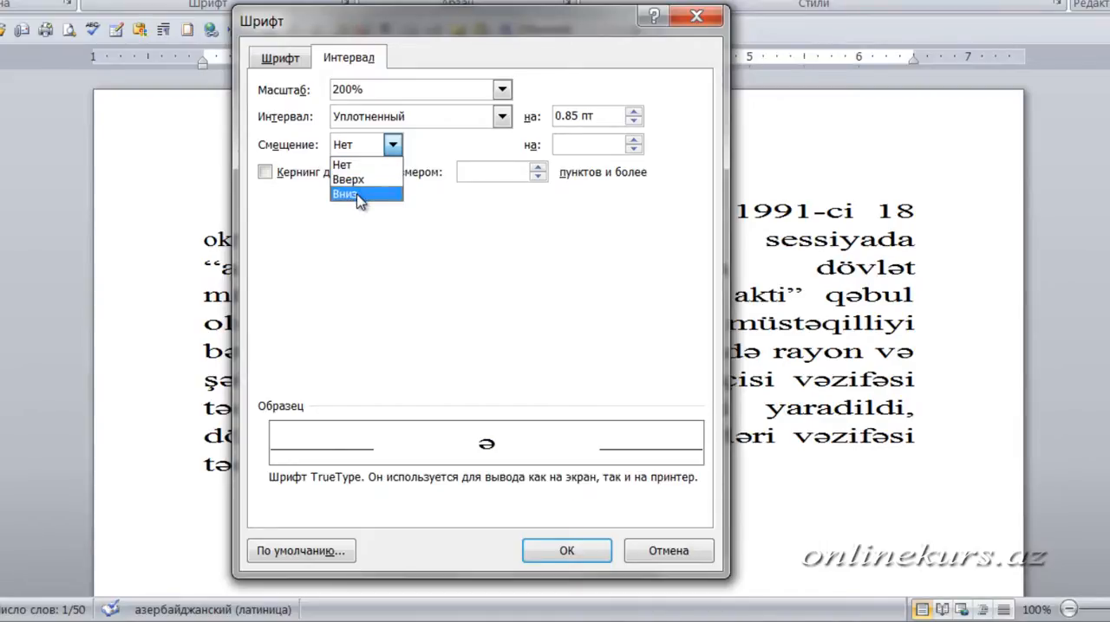
{"action": "left_click", "coordinate": [368, 180]}
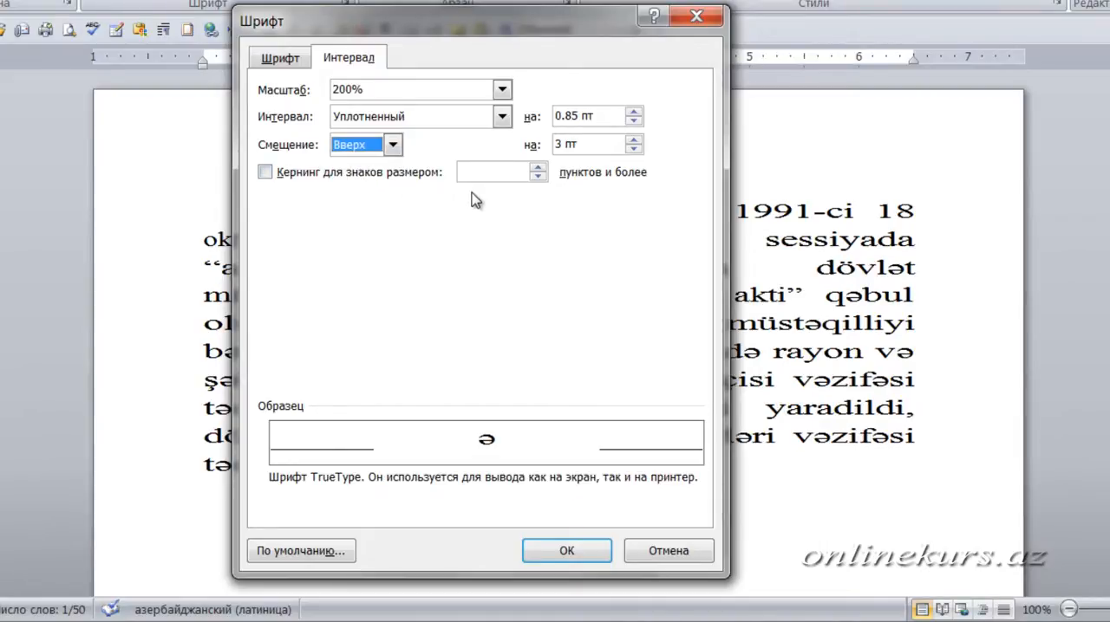
{"action": "left_click", "coordinate": [634, 139]}
{"action": "left_click", "coordinate": [634, 139]}
{"action": "left_click", "coordinate": [633, 140]}
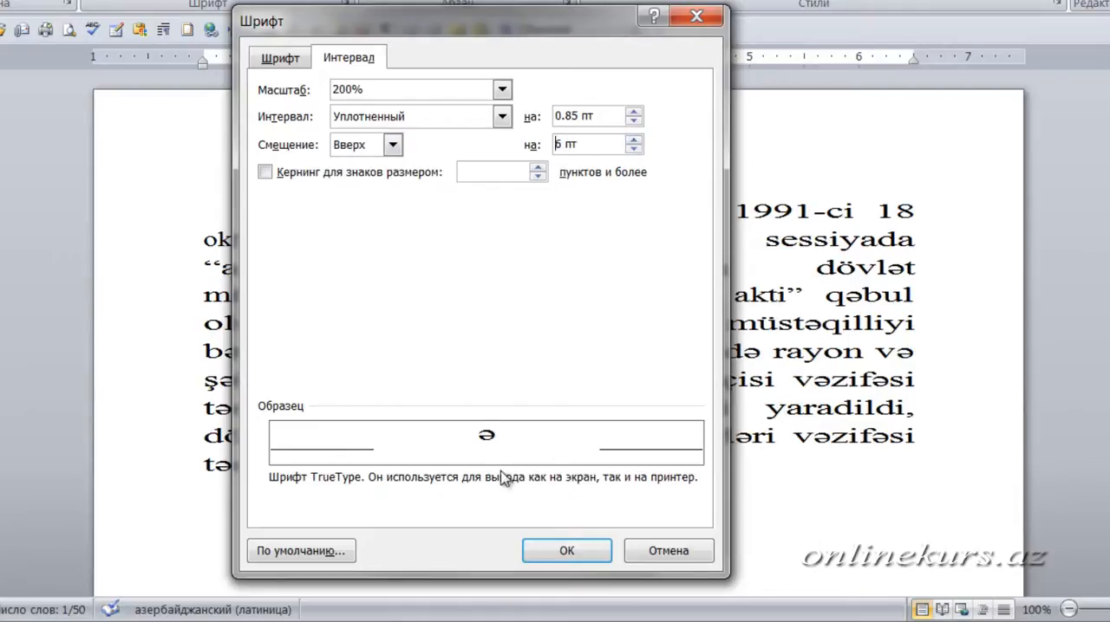
{"action": "left_click", "coordinate": [633, 139]}
{"action": "left_click", "coordinate": [568, 555]}
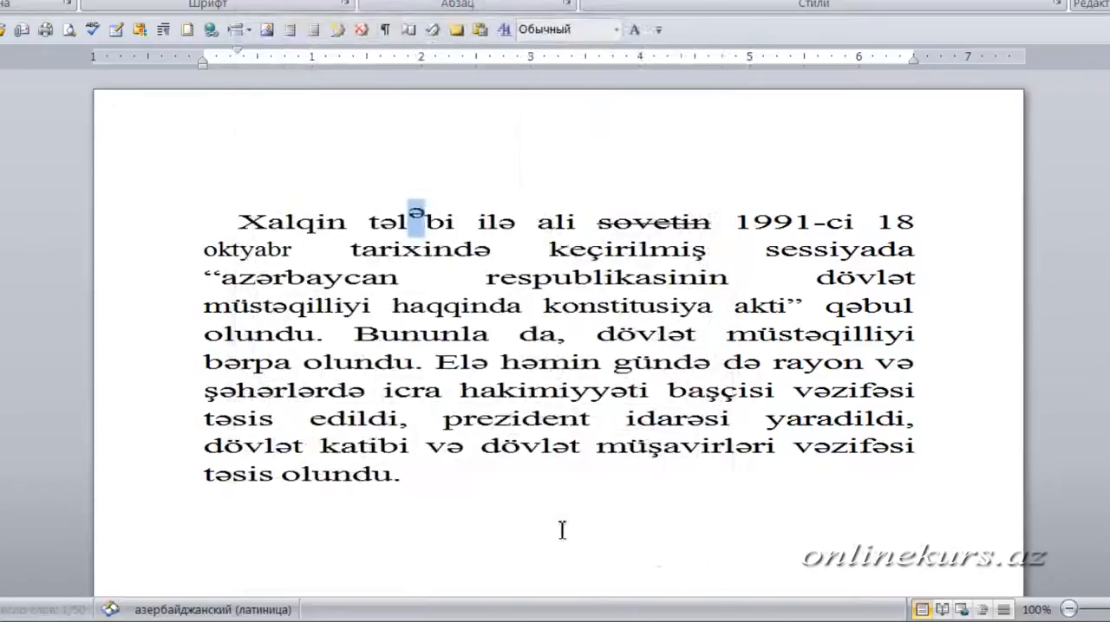
- Examine the raised "ə" in "tələbi" and view the character spacing settings of "azərbaycan"
{"action": "left_click_drag", "start_coordinate": [412, 222], "coordinate": [426, 225]}
{"action": "left_click", "coordinate": [430, 268]}
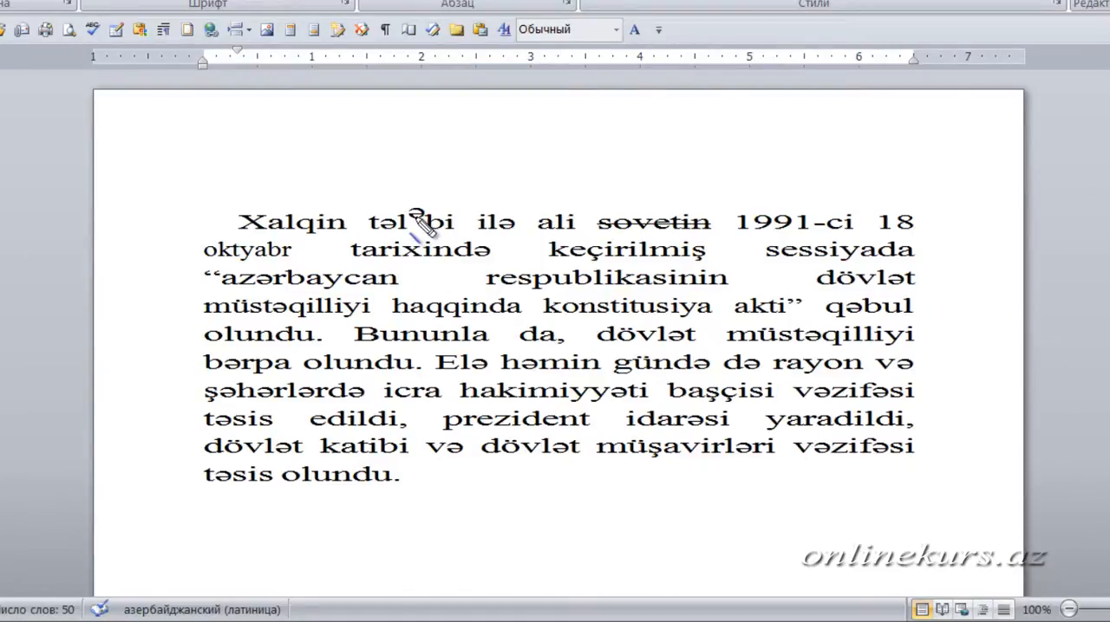
{"action": "left_click_drag", "start_coordinate": [415, 216], "coordinate": [417, 228]}
{"action": "key", "text": "Escape"}
{"action": "left_click", "coordinate": [344, 4]}
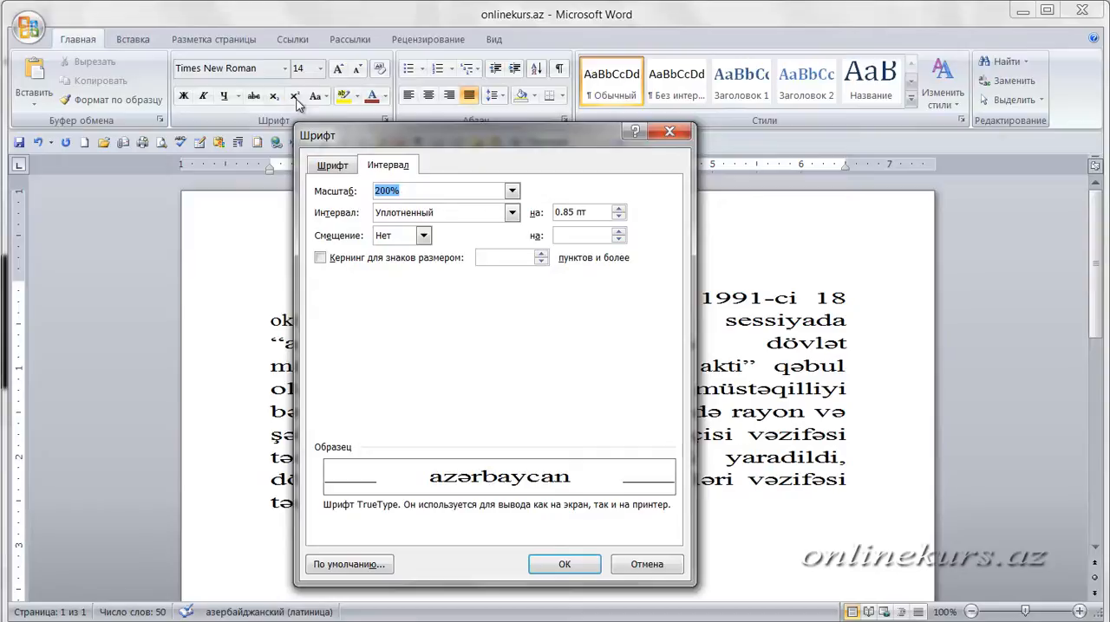
{"action": "left_click", "coordinate": [693, 134]}
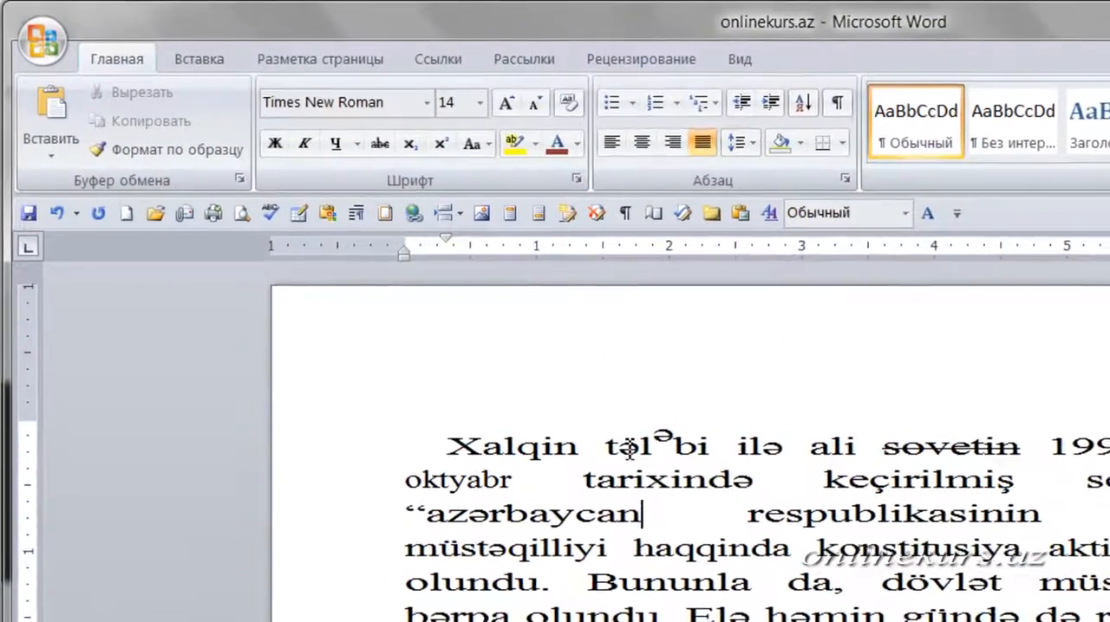
- Format the first "ə" of "tələbi" as superscript for comparison with the raised second "ə"
{"action": "left_click_drag", "start_coordinate": [612, 427], "coordinate": [593, 427]}
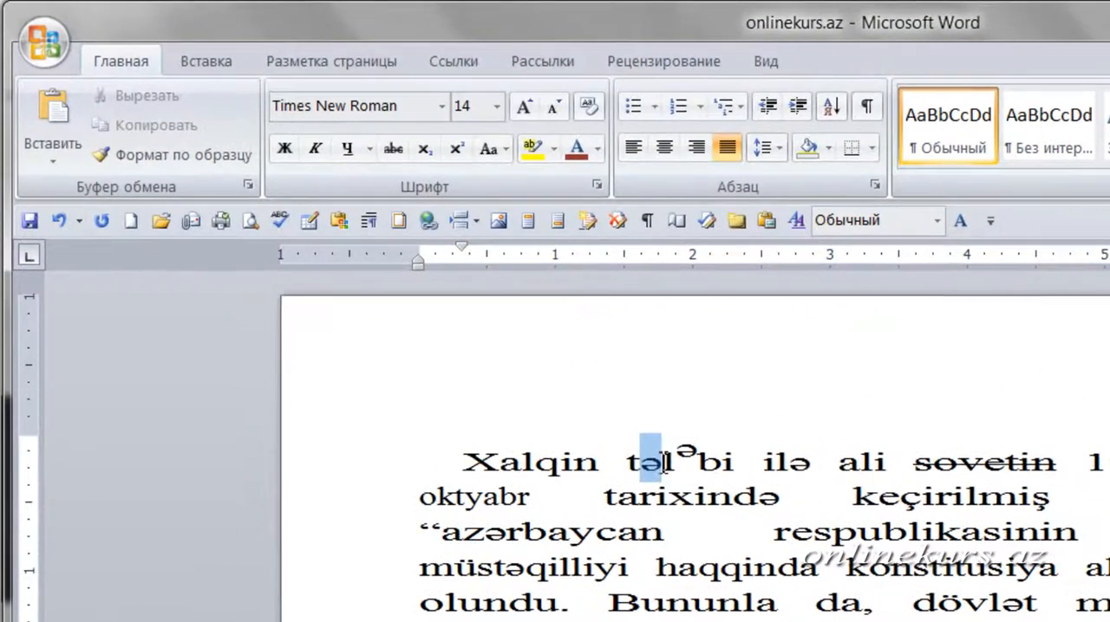
{"action": "left_click", "coordinate": [456, 149]}
{"action": "left_click", "coordinate": [676, 447]}
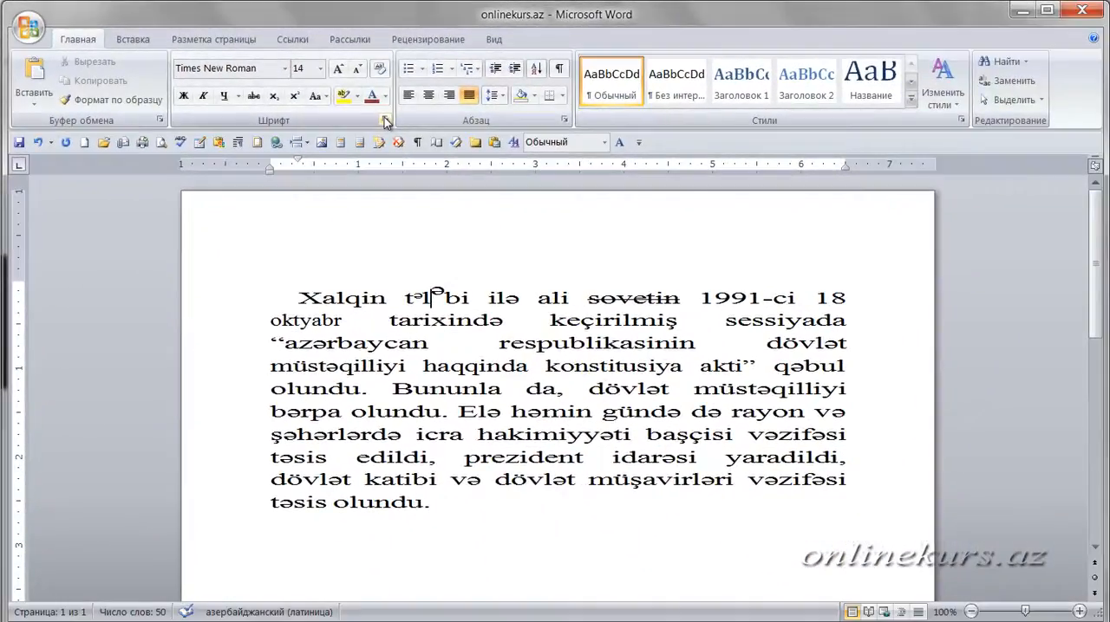
- Try out kerning in the character spacing settings of "tələbi" with thresholds around 18 points, and discard the changes
{"action": "left_click", "coordinate": [387, 122]}
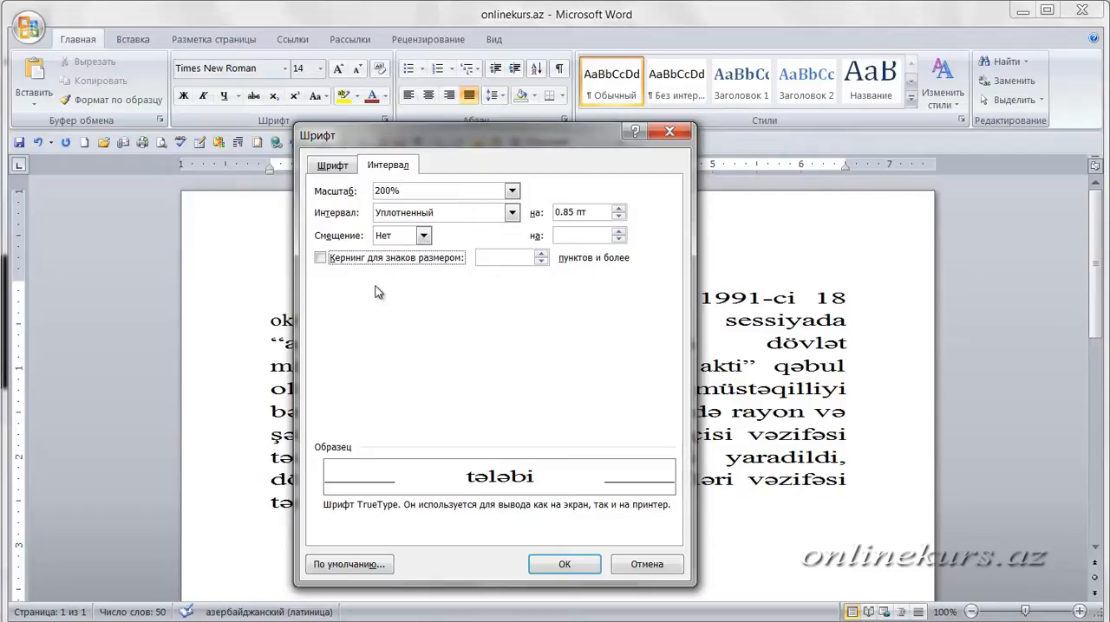
{"action": "left_click", "coordinate": [320, 258]}
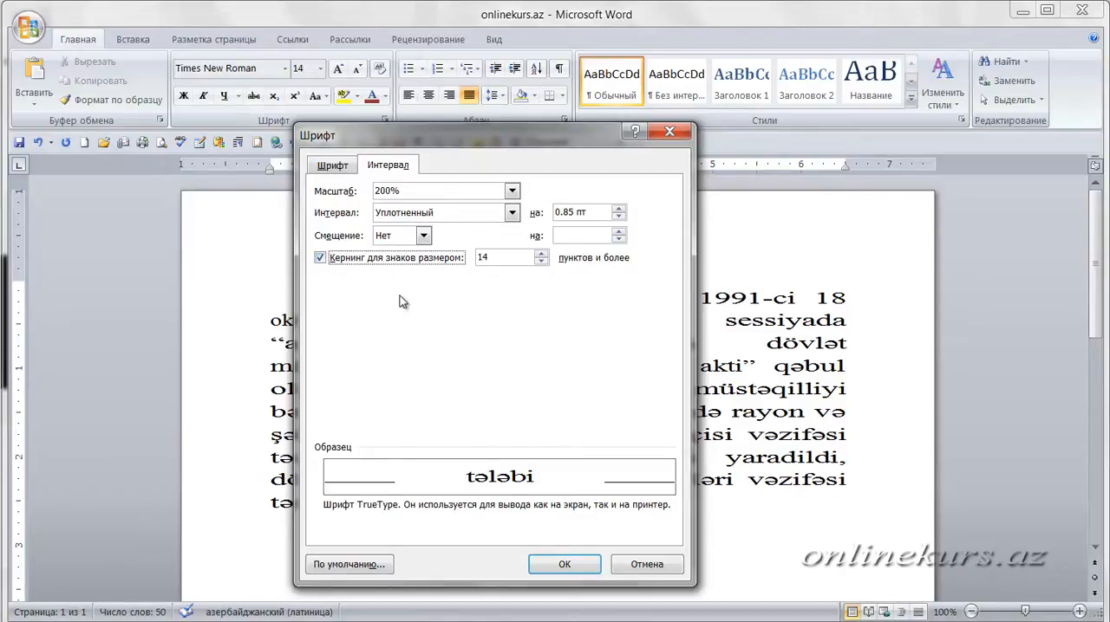
{"action": "left_click", "coordinate": [540, 255]}
{"action": "left_click", "coordinate": [541, 256]}
{"action": "left_click", "coordinate": [541, 263]}
{"action": "left_click", "coordinate": [541, 263]}
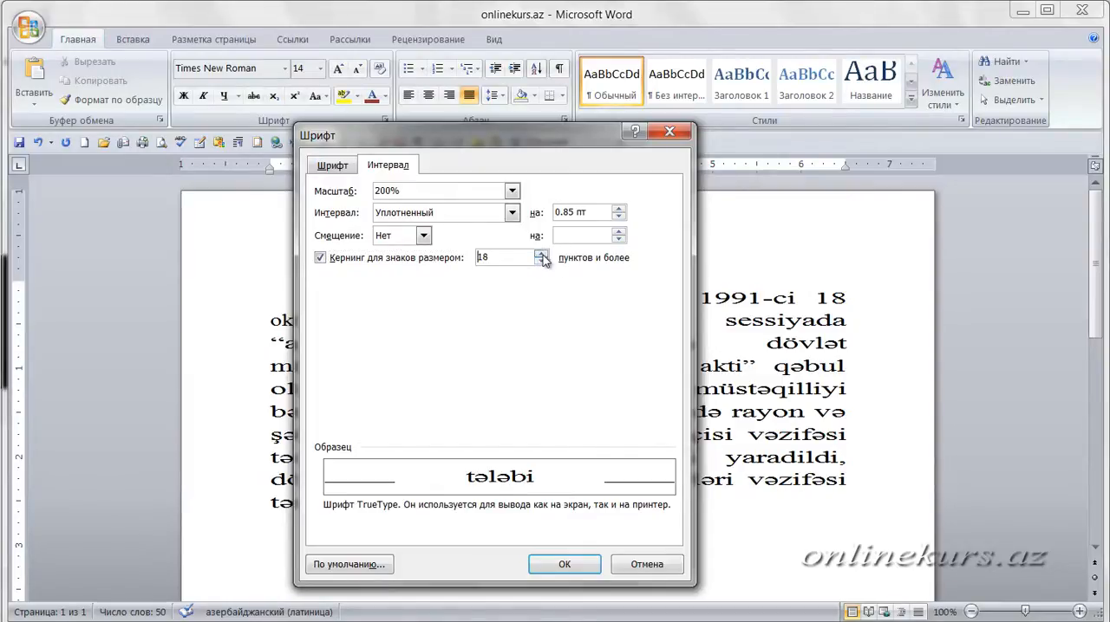
{"action": "left_click", "coordinate": [541, 262]}
{"action": "left_click", "coordinate": [542, 262]}
{"action": "left_click", "coordinate": [541, 254]}
{"action": "left_click", "coordinate": [541, 254]}
{"action": "left_click", "coordinate": [541, 254]}
{"action": "left_click", "coordinate": [541, 254]}
{"action": "left_click", "coordinate": [651, 569]}
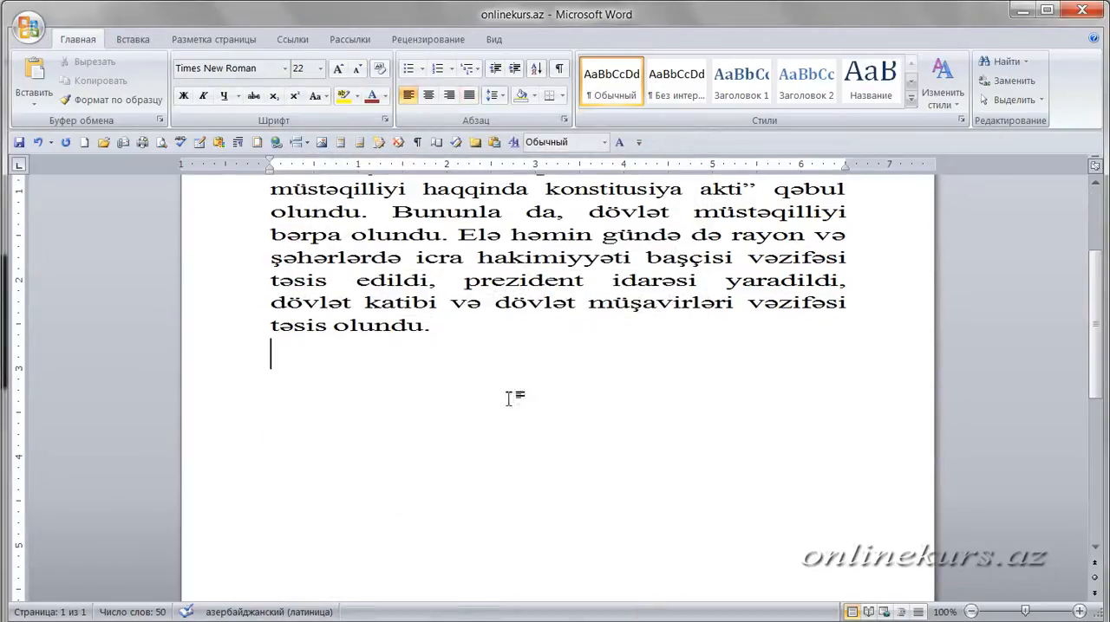
- Enter "ATALAR SÖZÜ" on the line below the paragraph and select its first two letters, "AT"
{"action": "type", "text": "AT"}
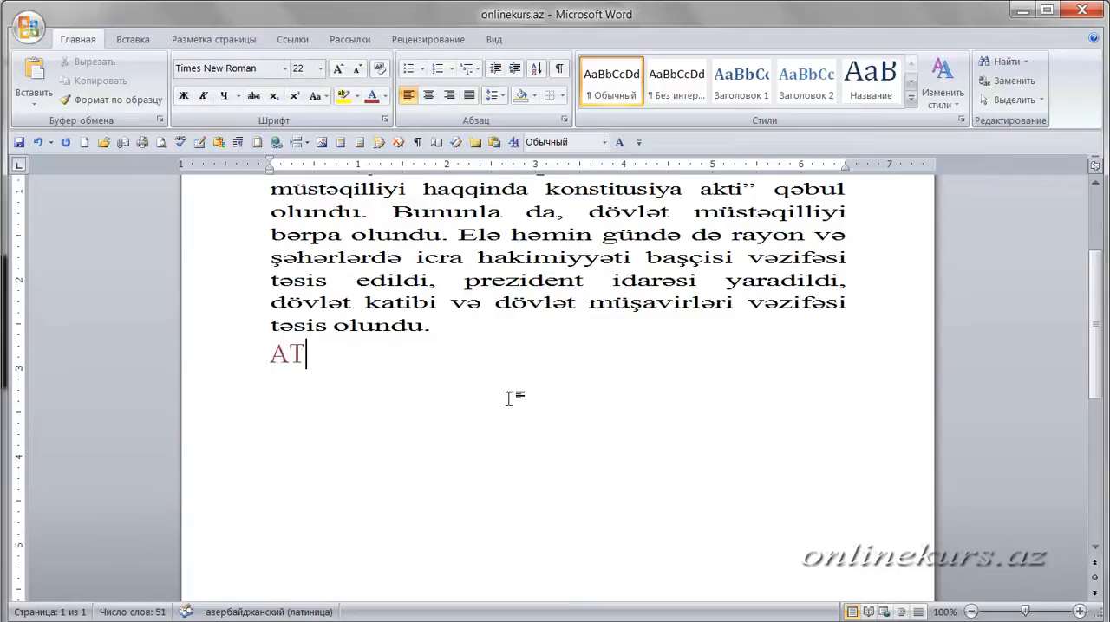
{"action": "type", "text": "ALAR"}
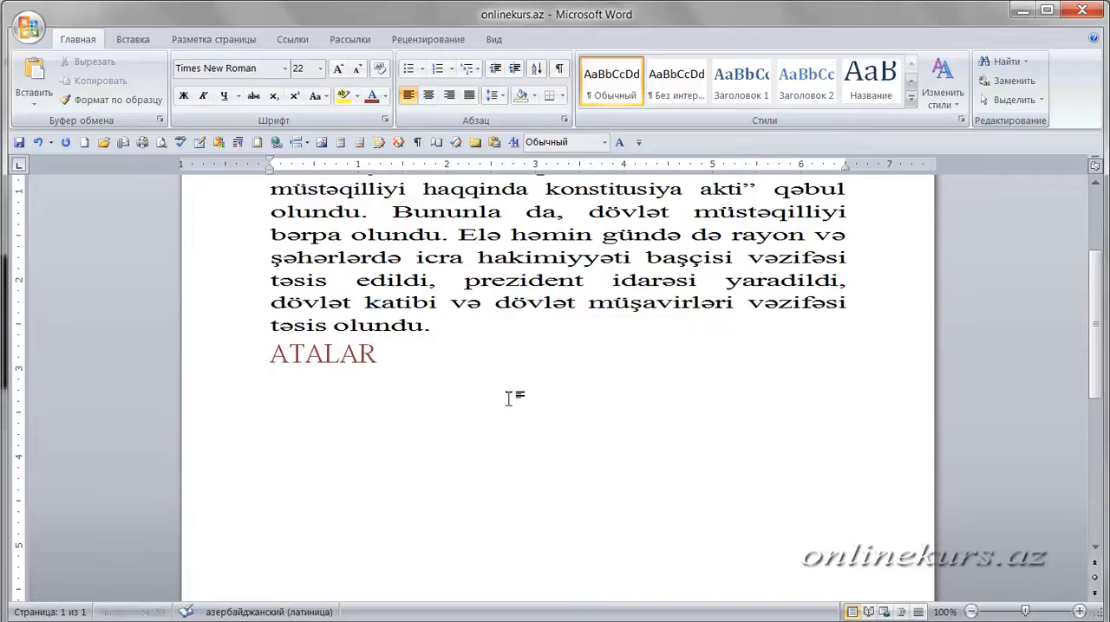
{"action": "type", "text": " SÖZÜ"}
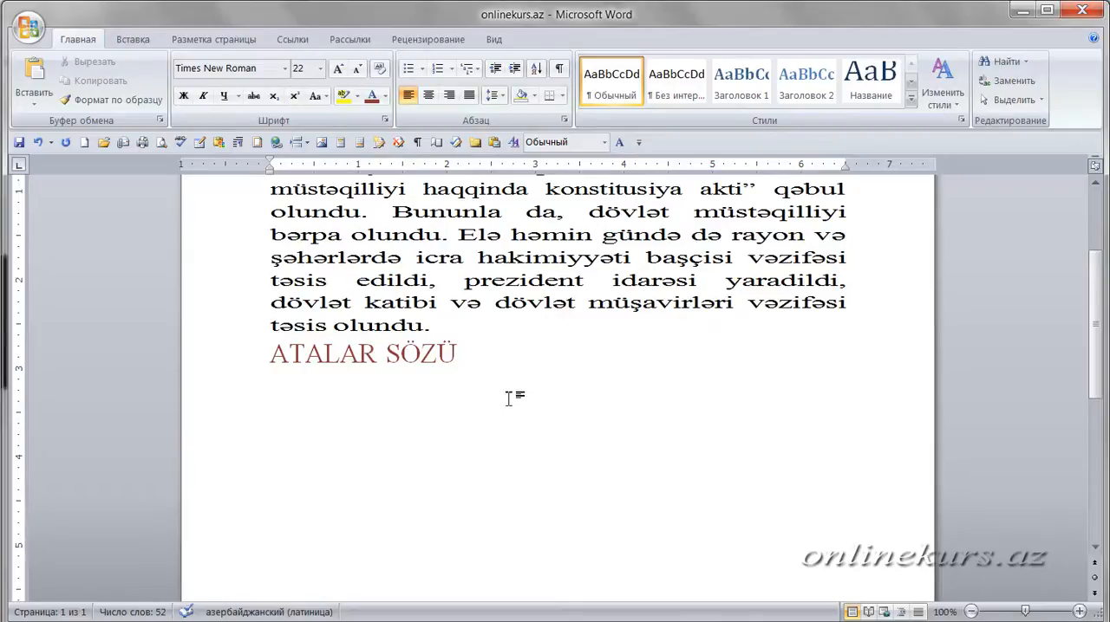
{"action": "left_click_drag", "start_coordinate": [272, 349], "coordinate": [303, 347]}
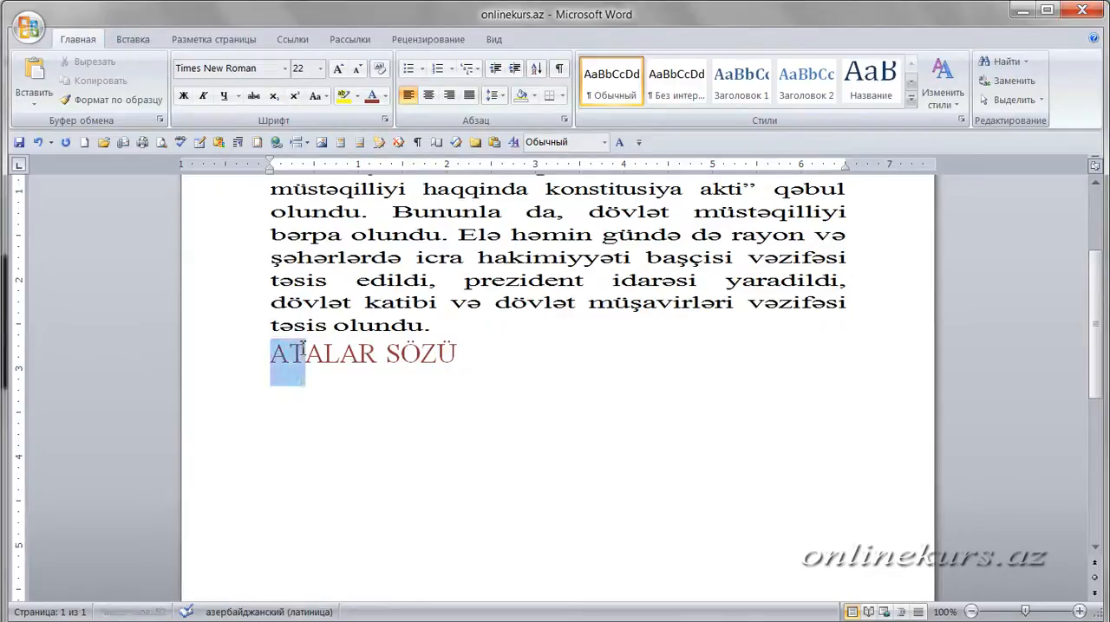
- Enable kerning for characters of 22 points and above on the whole "ATALAR SÖZÜ" line
{"action": "left_click", "coordinate": [358, 390]}
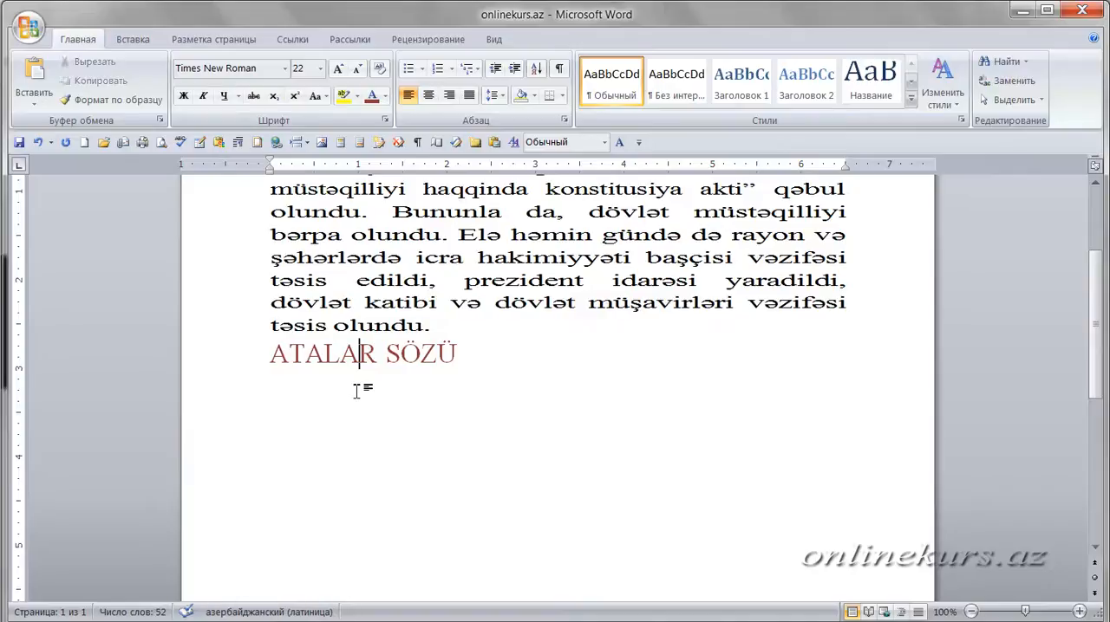
{"action": "key", "text": "End"}
{"action": "triple_click", "coordinate": [407, 357]}
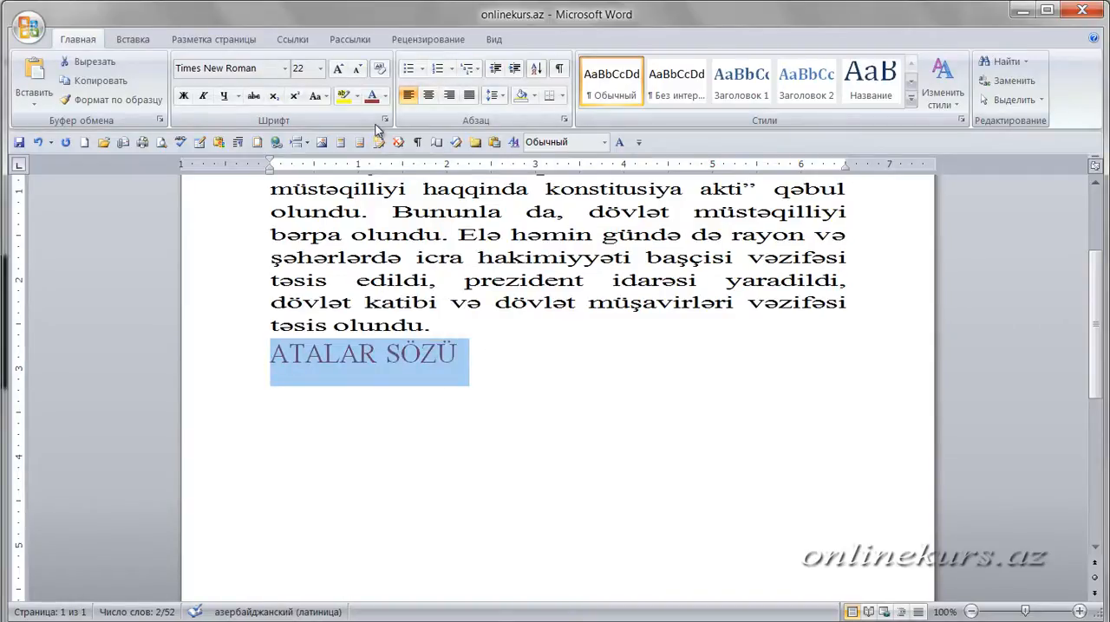
{"action": "left_click", "coordinate": [384, 120]}
{"action": "left_click", "coordinate": [320, 257]}
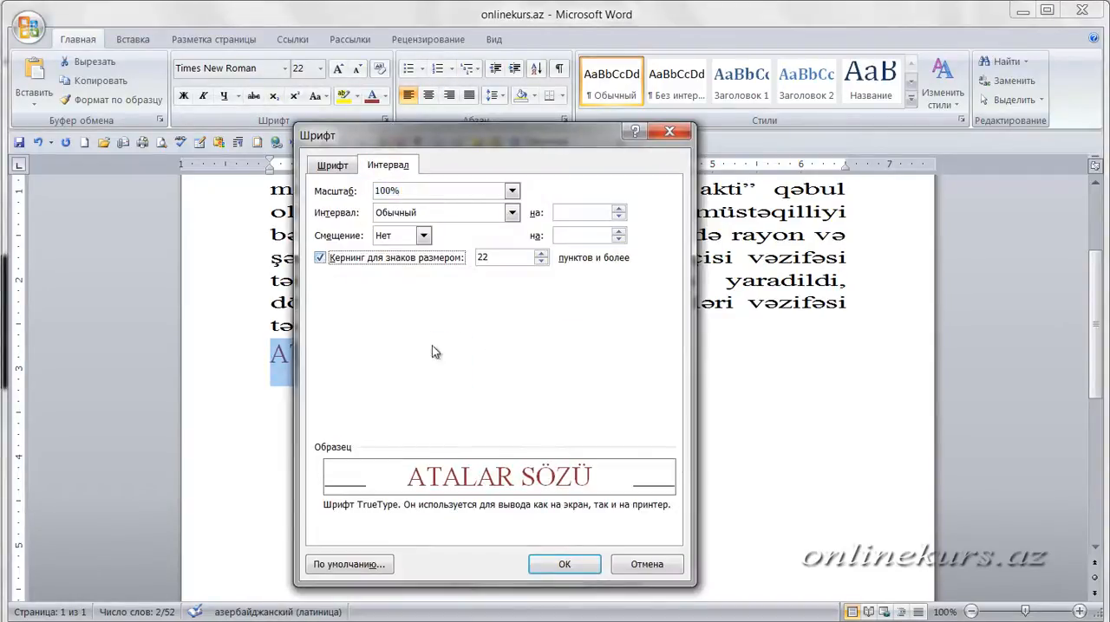
{"action": "left_click", "coordinate": [563, 565]}
{"action": "left_click", "coordinate": [390, 385]}
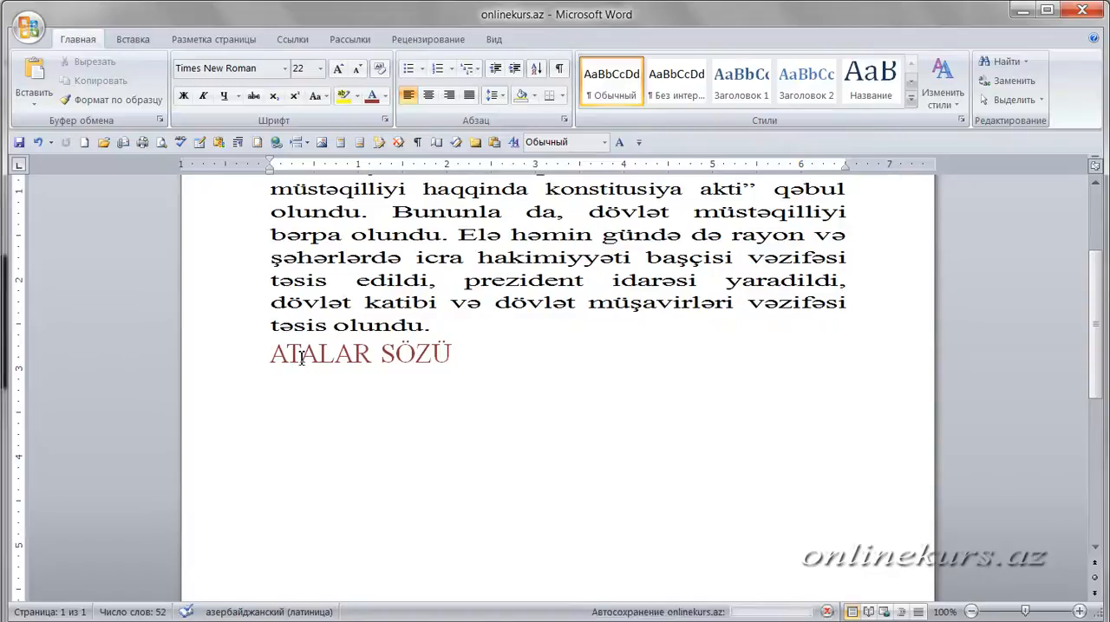
- Undo and redo the kerning on "ATALAR SÖZÜ" several times to compare its letter spacing, finishing with the kerning undone
{"action": "triple_click", "coordinate": [468, 358]}
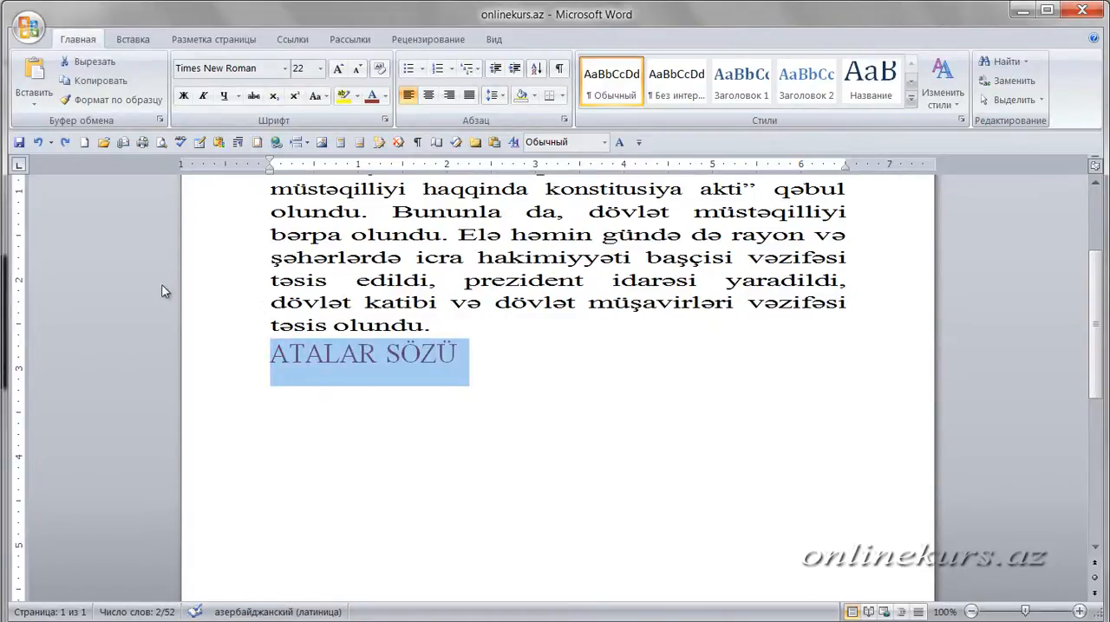
{"action": "left_click", "coordinate": [65, 143]}
{"action": "left_click", "coordinate": [67, 144]}
{"action": "left_click", "coordinate": [65, 142]}
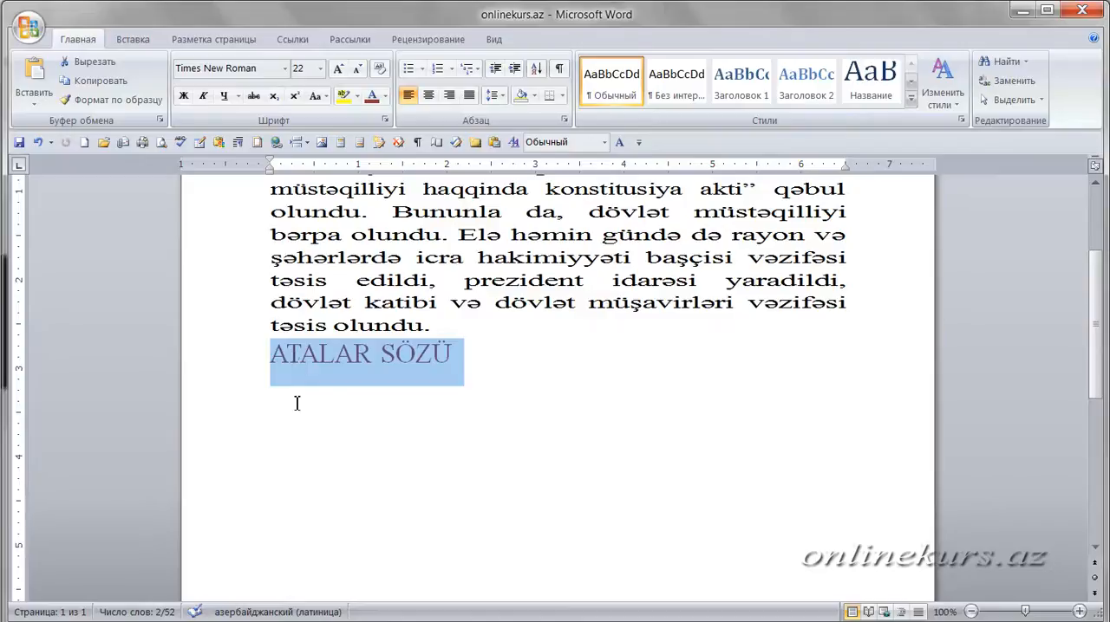
{"action": "left_click", "coordinate": [39, 144]}
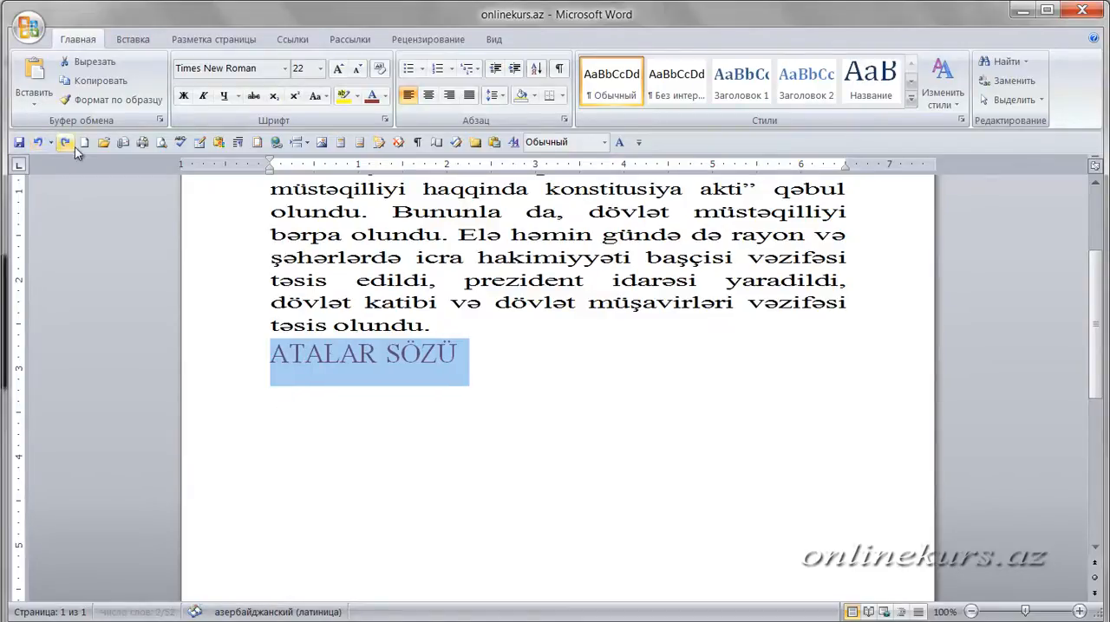
{"action": "left_click", "coordinate": [67, 145]}
{"action": "left_click", "coordinate": [38, 145]}
{"action": "left_click", "coordinate": [65, 143]}
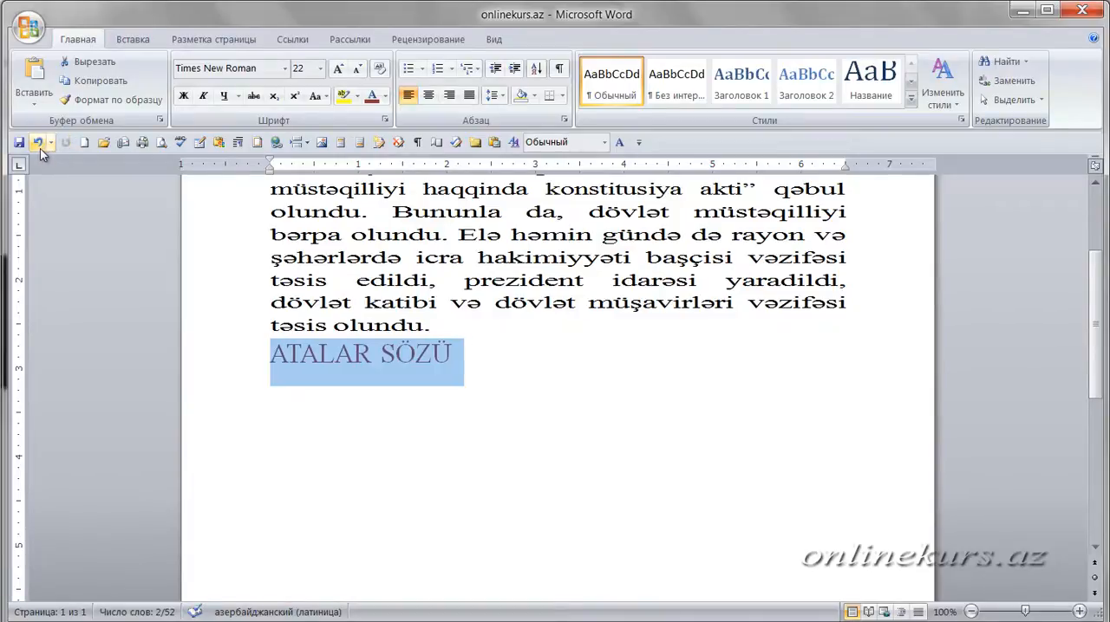
{"action": "left_click", "coordinate": [40, 148]}
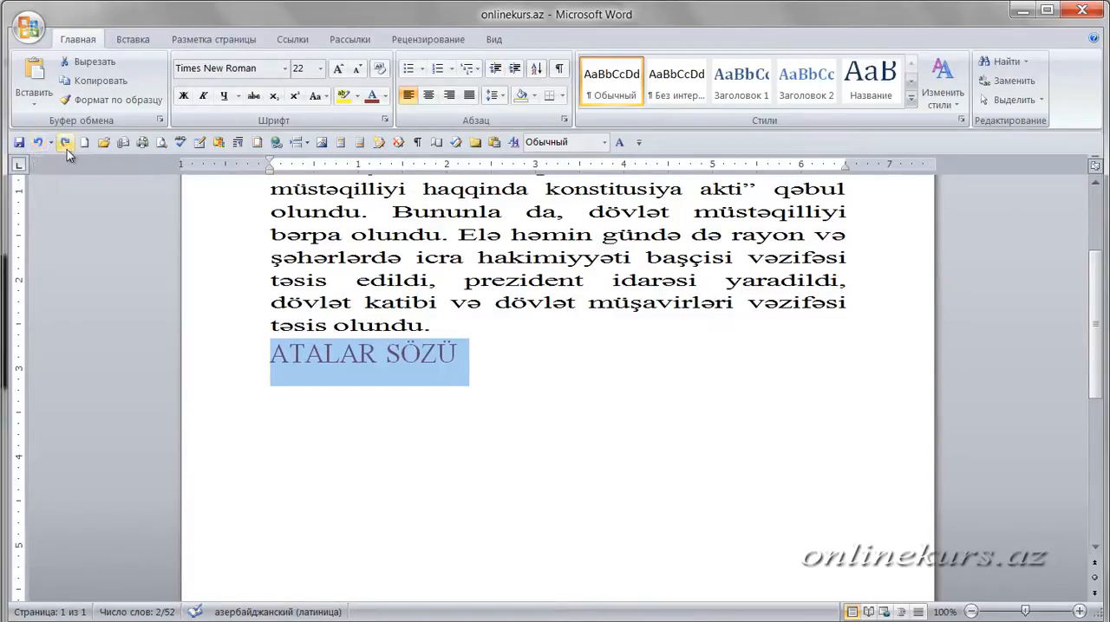
{"action": "left_click", "coordinate": [68, 148]}
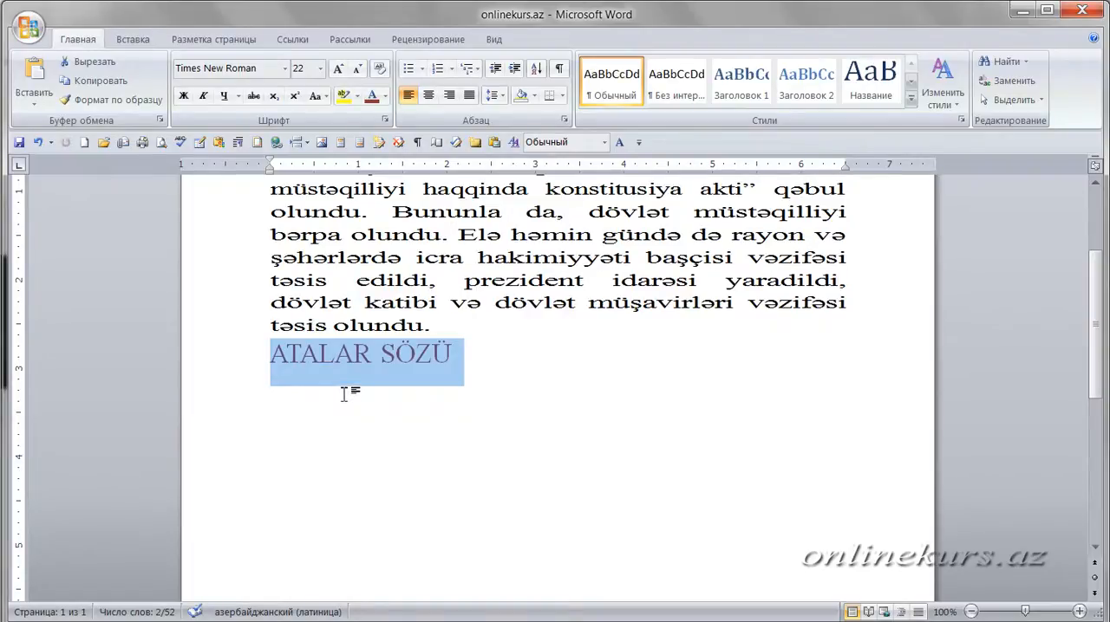
{"action": "left_click", "coordinate": [36, 144]}
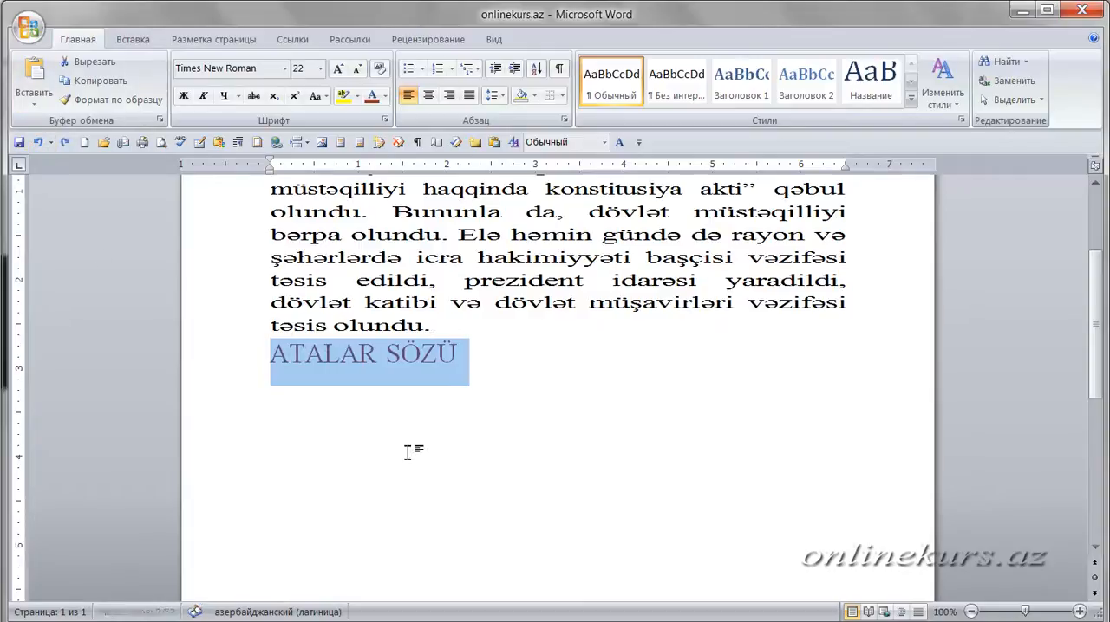
{"action": "left_click", "coordinate": [310, 384]}
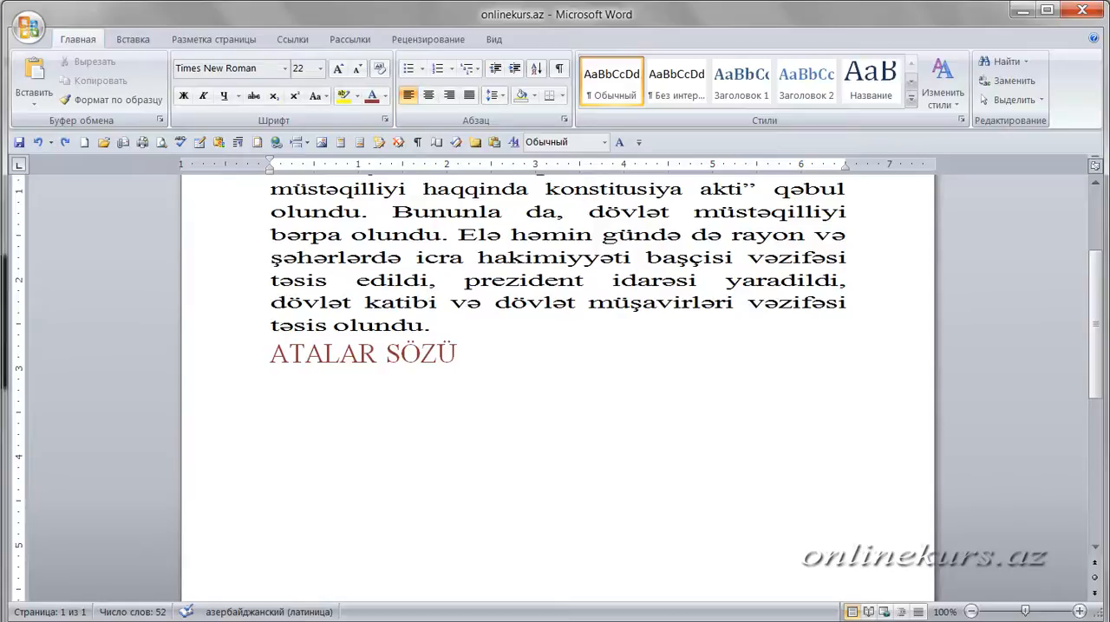
- Switch from the document to the Windows desktop
{"action": "key", "text": "super+d"}
{"action": "right_click", "coordinate": [292, 73]}
{"action": "left_click", "coordinate": [344, 123]}
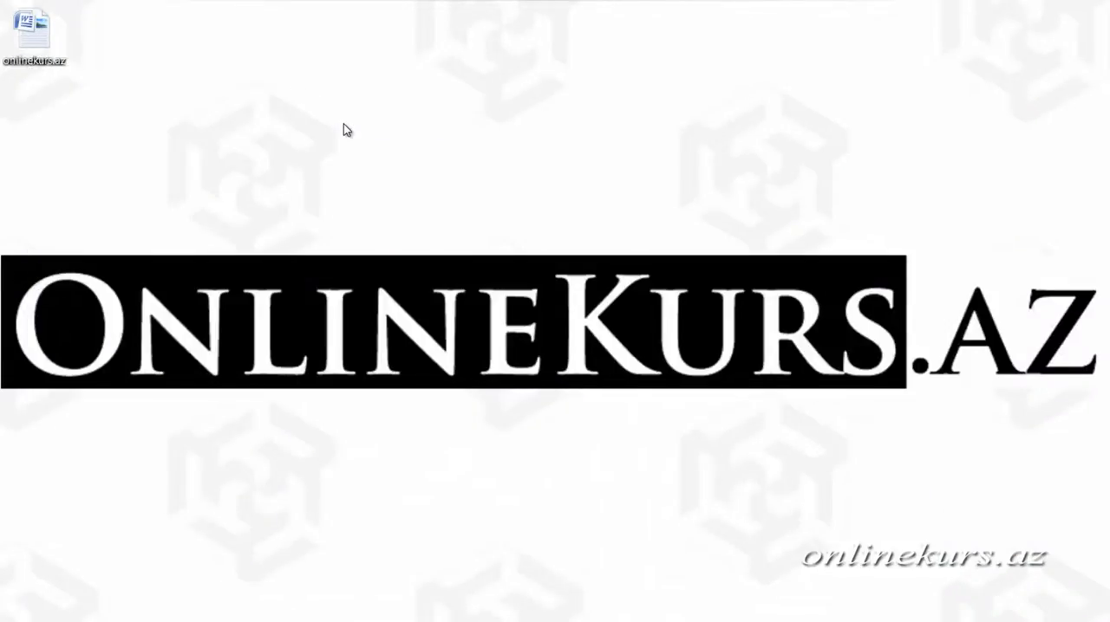